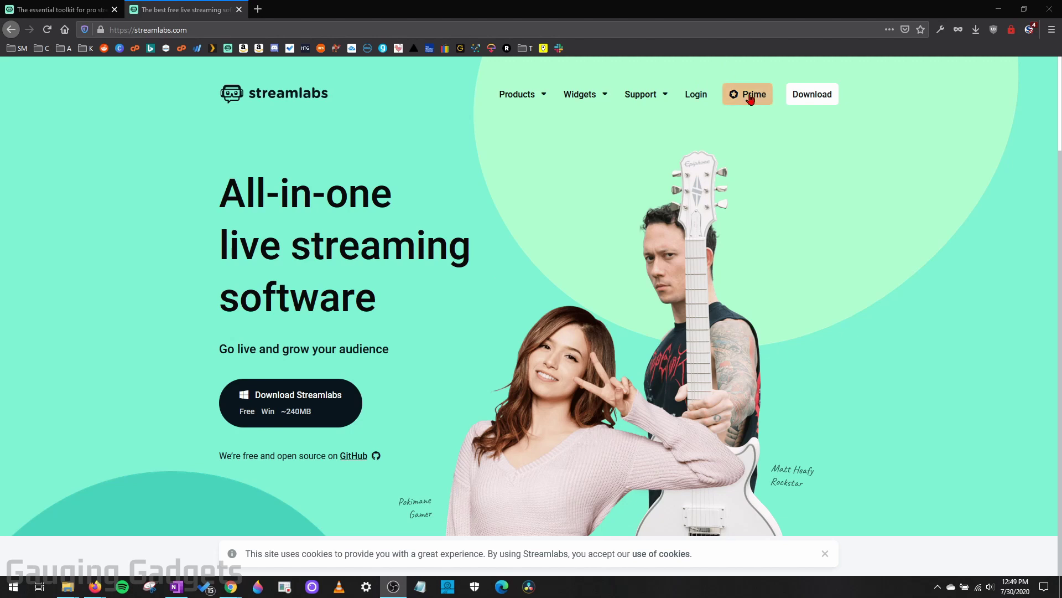
# Step: Scroll through the Prime page's features, then switch back to the Streamlabs homepage tab
pyautogui.click(38, 11)
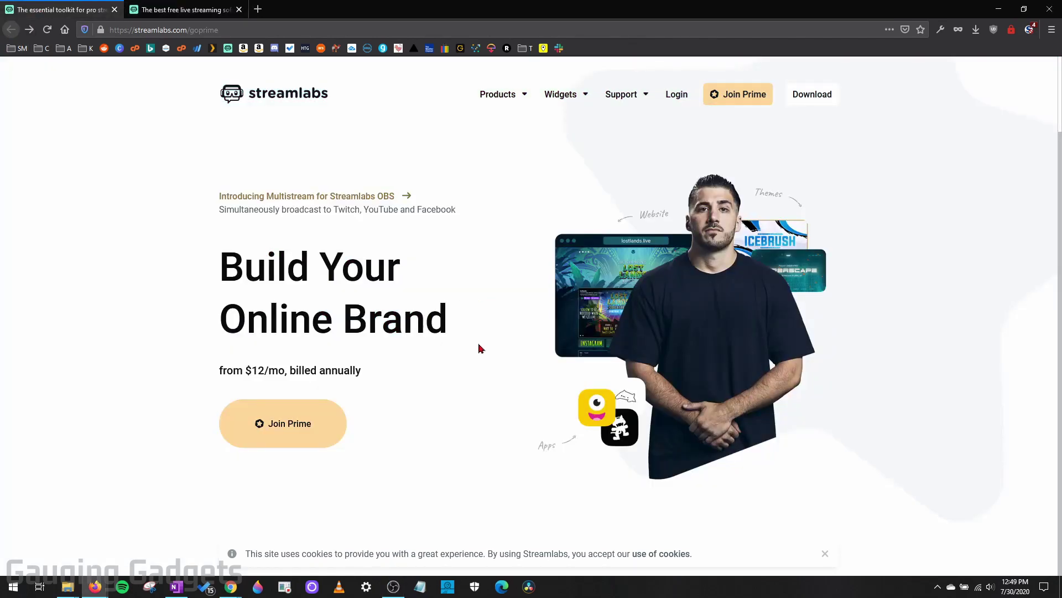
pyautogui.scroll(-7, 485, 351)
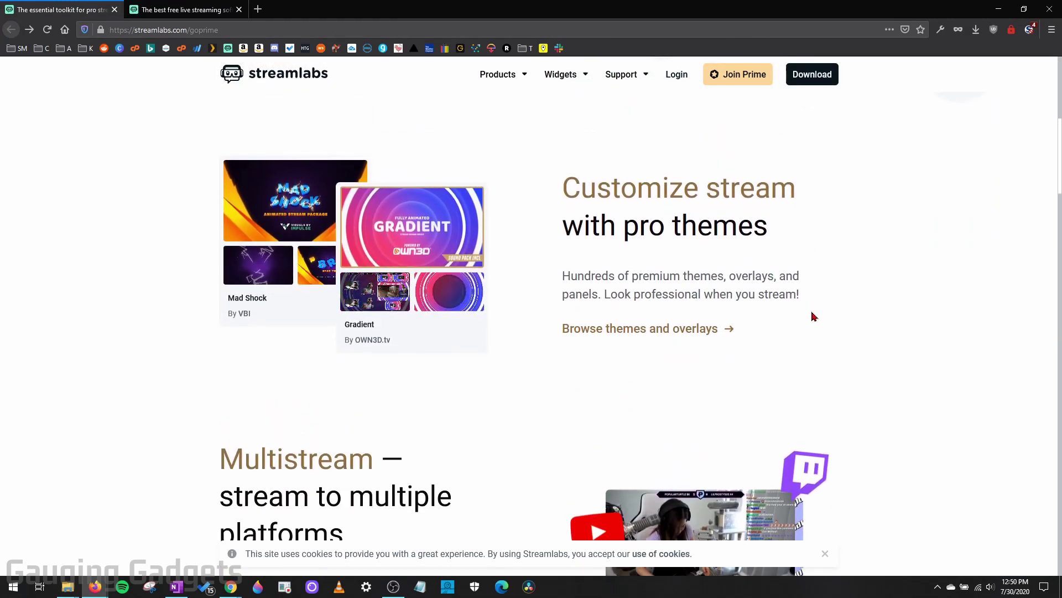
pyautogui.scroll(-5, 809, 318)
pyautogui.scroll(-8, 271, 222)
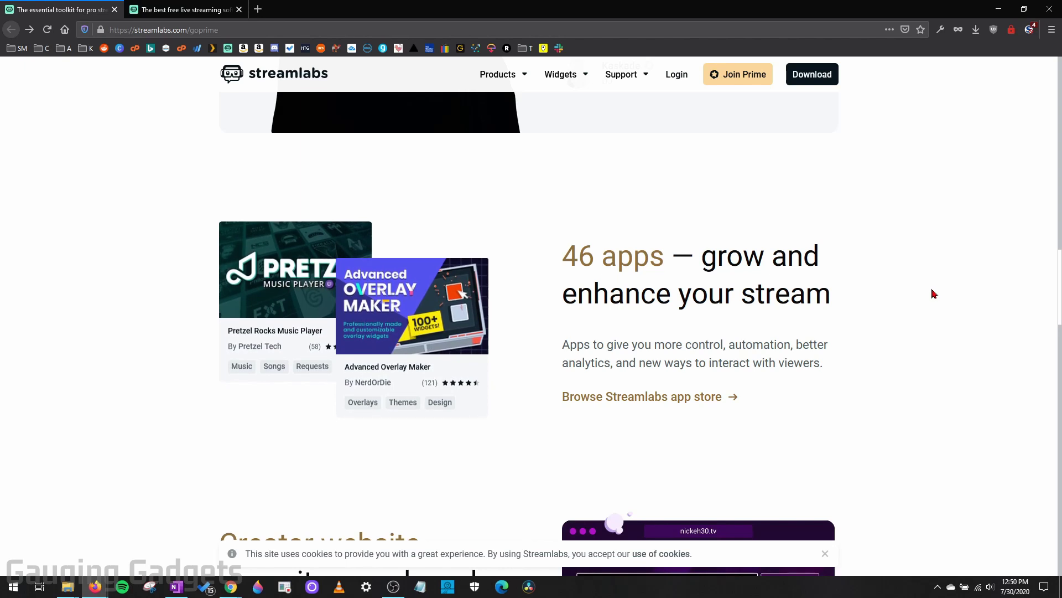
pyautogui.scroll(-5, 934, 294)
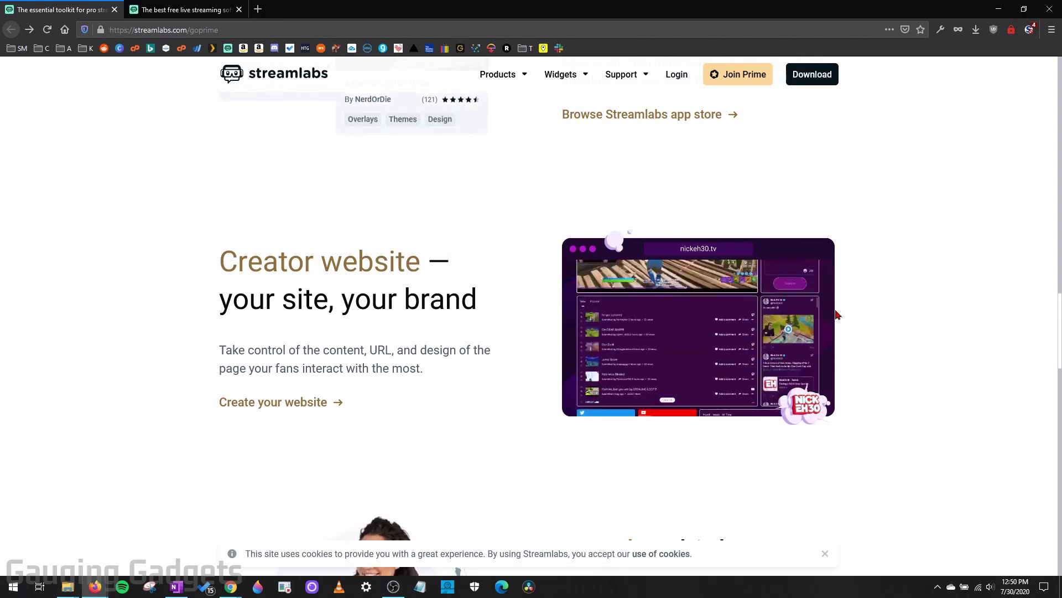
pyautogui.scroll(-5, 838, 318)
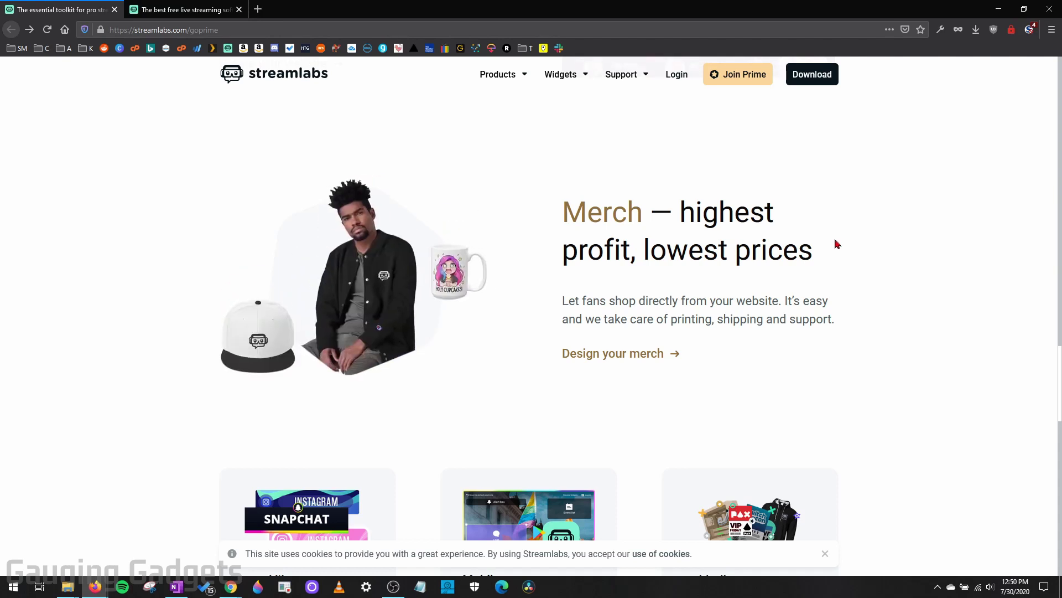
pyautogui.hotkey('ctrl', 'Tab')
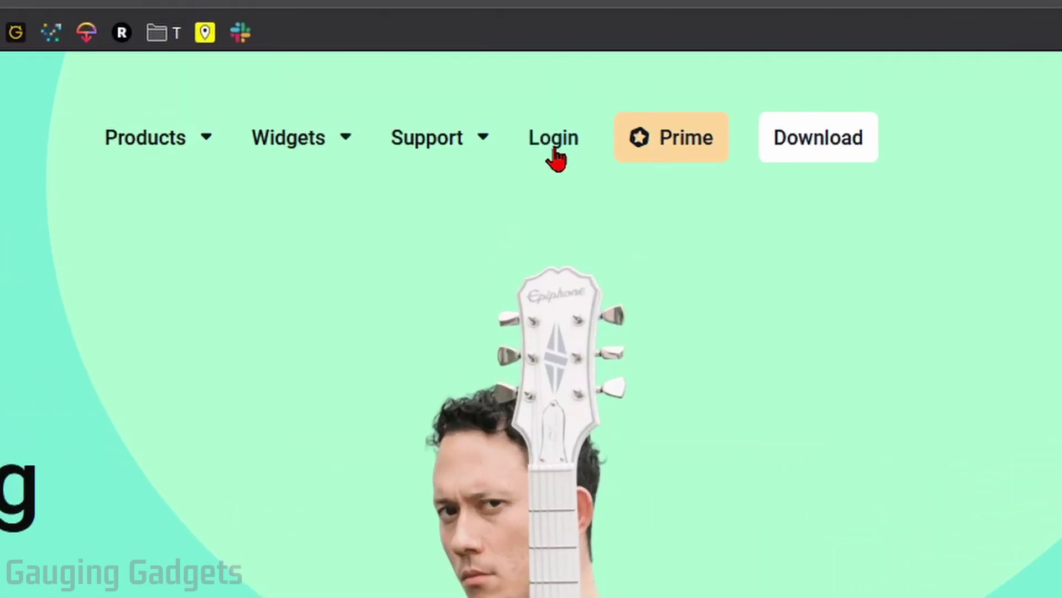
# Step: Log in to Streamlabs with Twitch and scroll down the authorization request
pyautogui.click(557, 149)
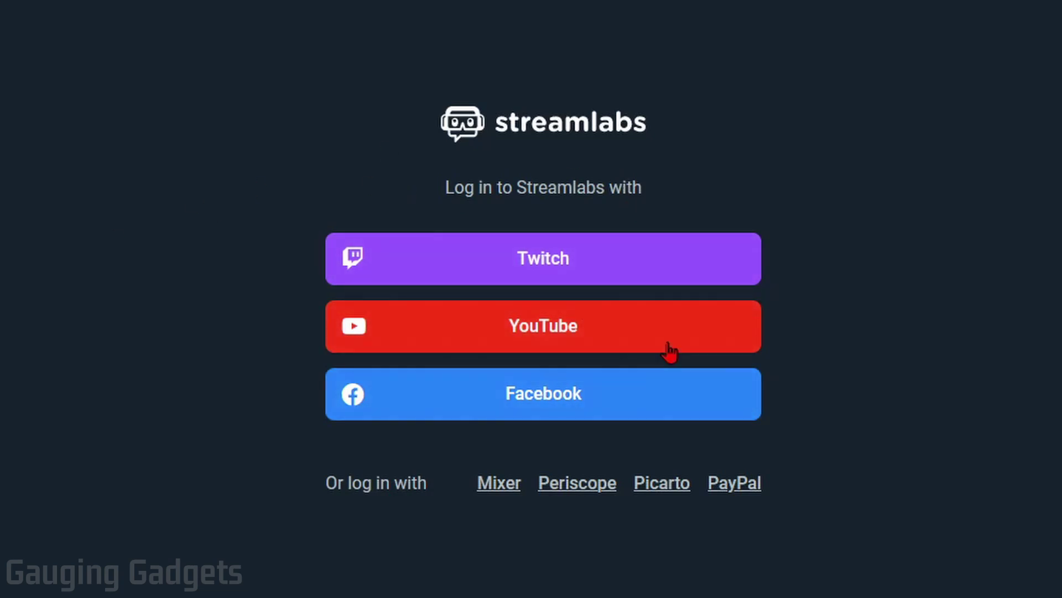
pyautogui.click(602, 278)
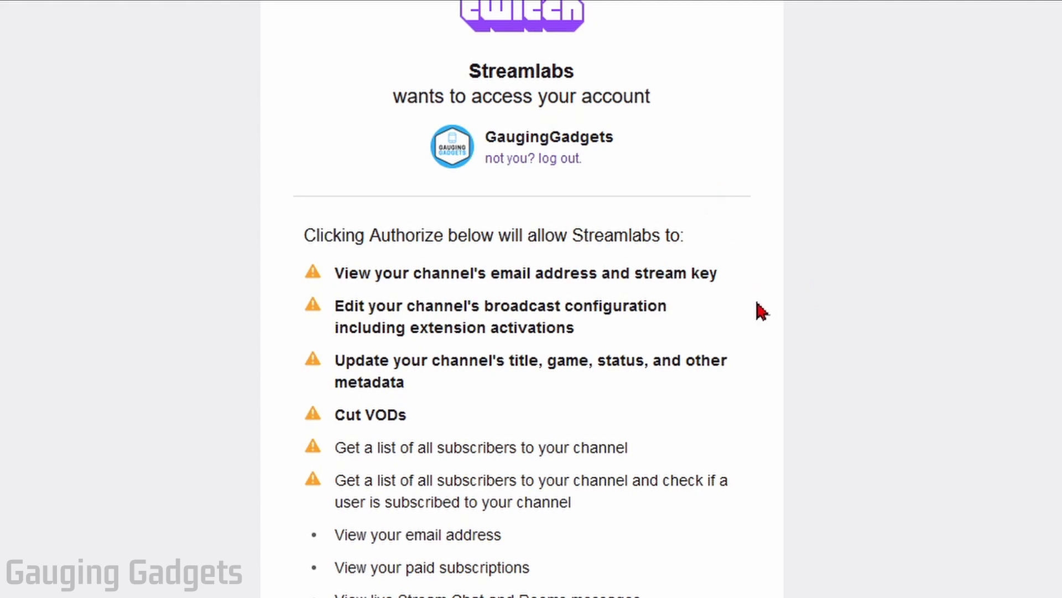
pyautogui.scroll(-2, 763, 308)
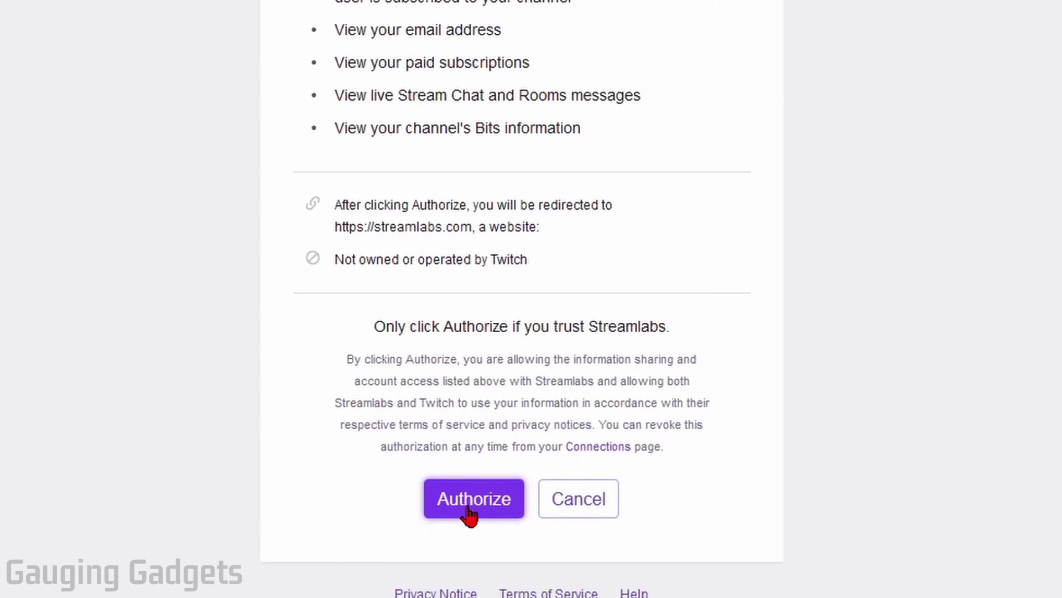
# Step: Authorize Streamlabs on Twitch, then view the linked Platforms under Account Settings
pyautogui.click(469, 508)
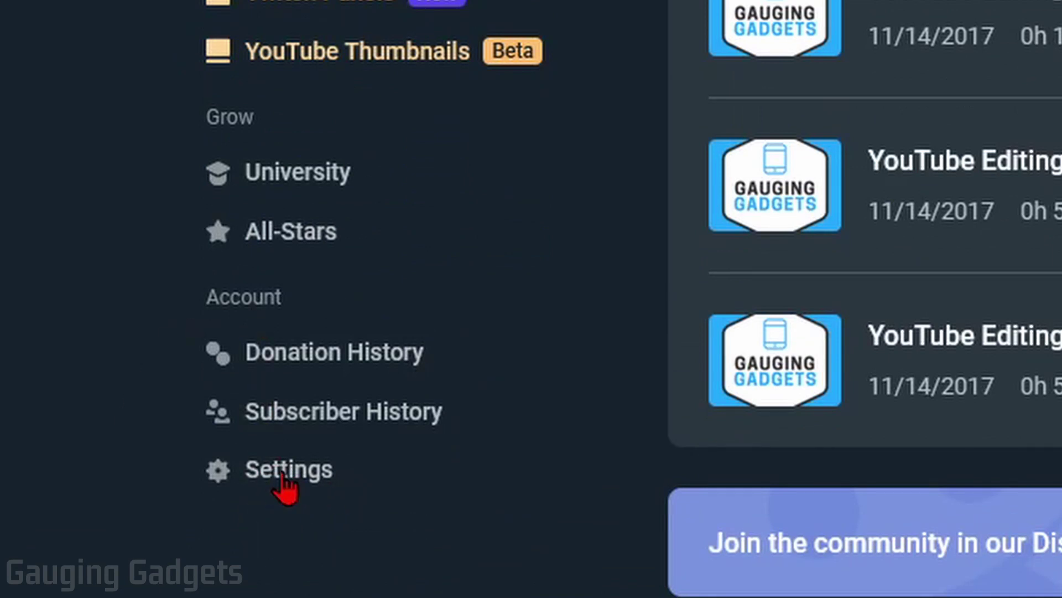
pyautogui.click(282, 475)
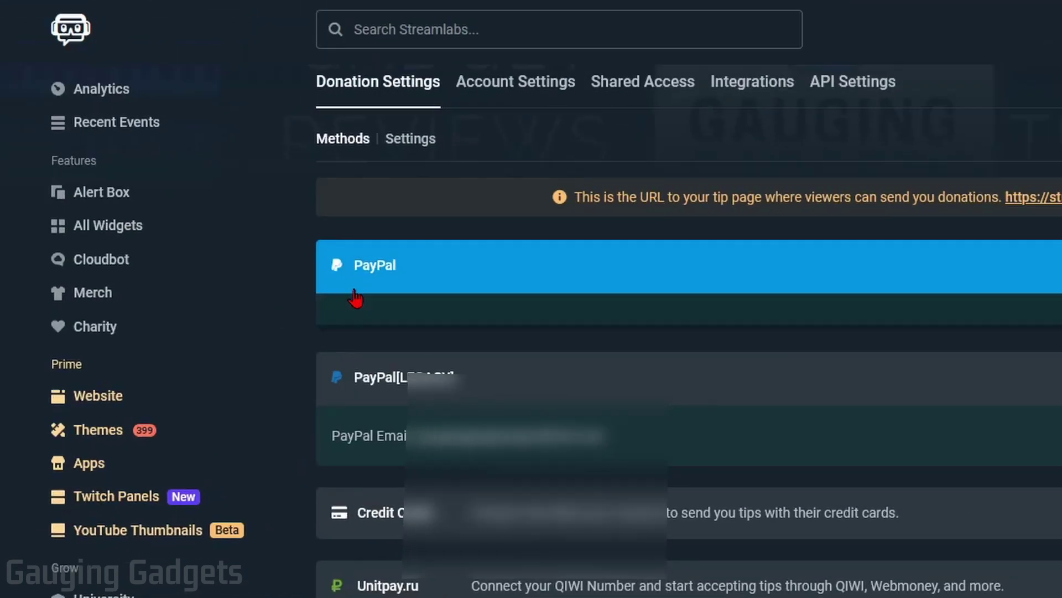
pyautogui.scroll(2, 338, 244)
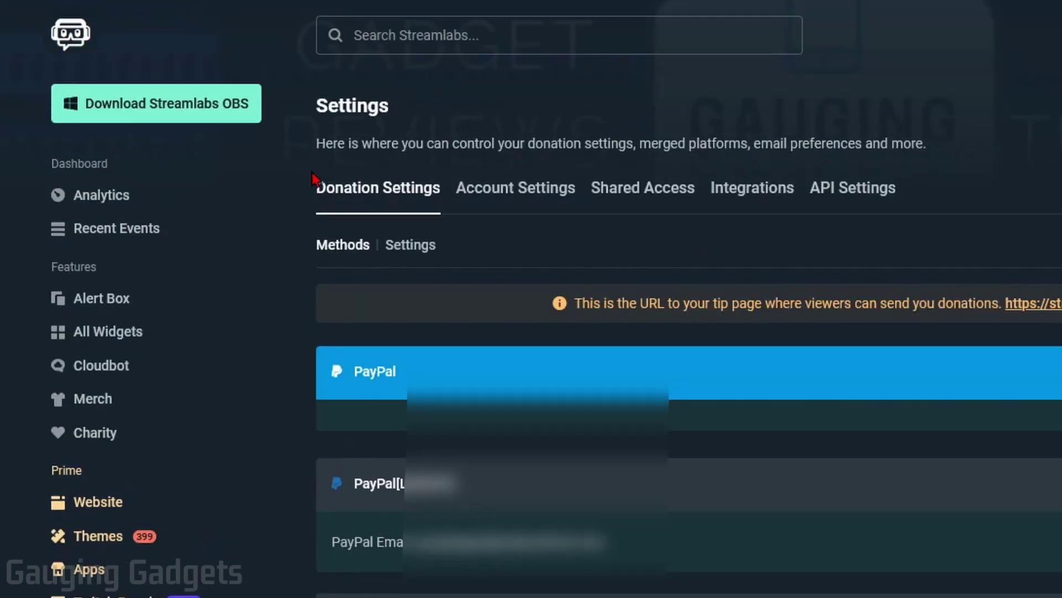
pyautogui.click(521, 190)
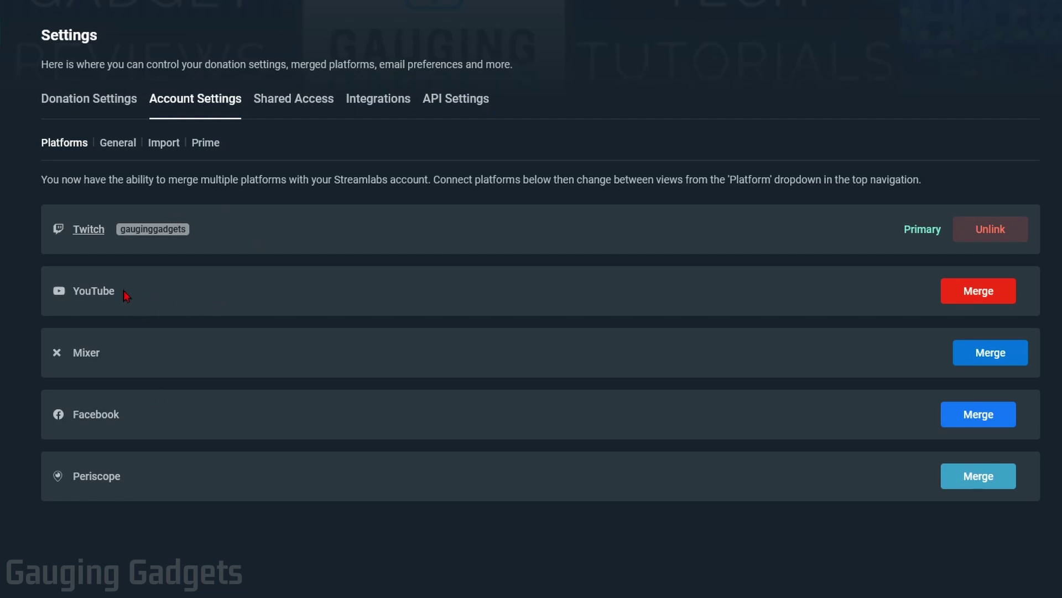
# Step: Merge the Facebook account into Streamlabs, granting access to the Gauging Gadgets page
pyautogui.scroll(-2, 182, 380)
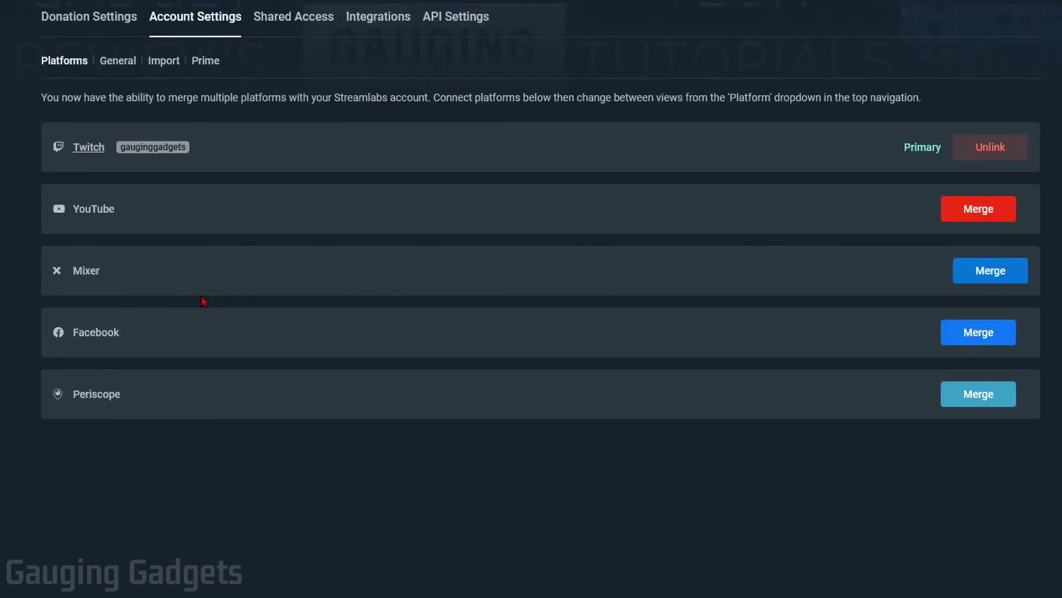
pyautogui.click(988, 341)
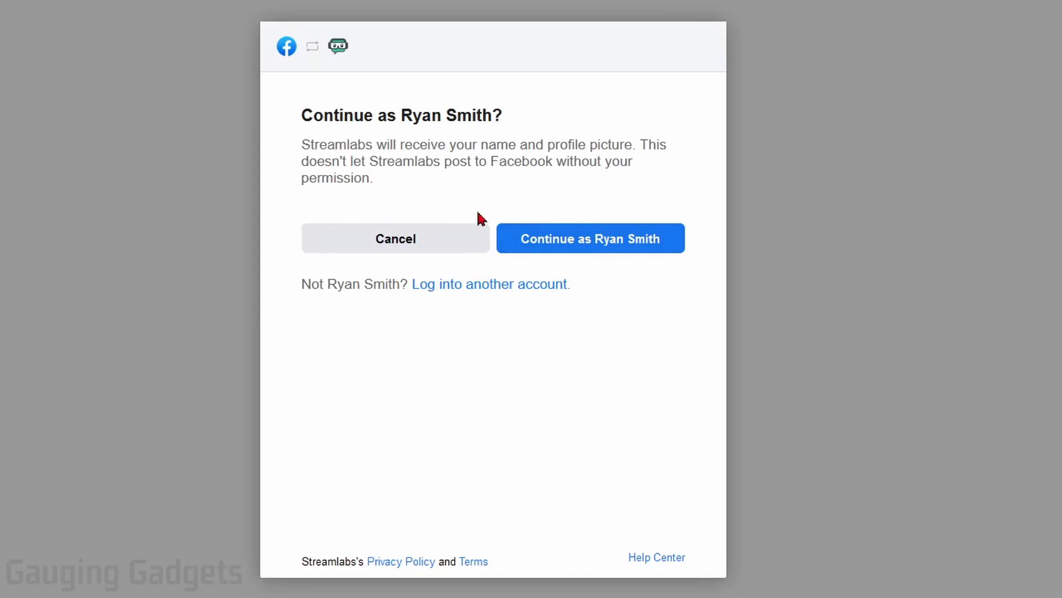
pyautogui.click(617, 247)
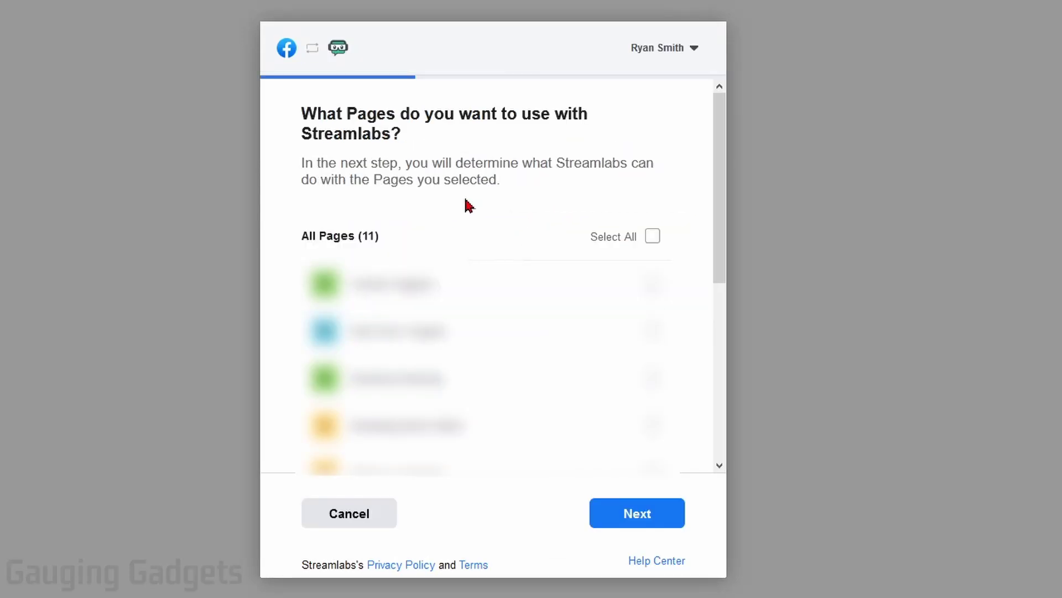
pyautogui.scroll(-5, 507, 217)
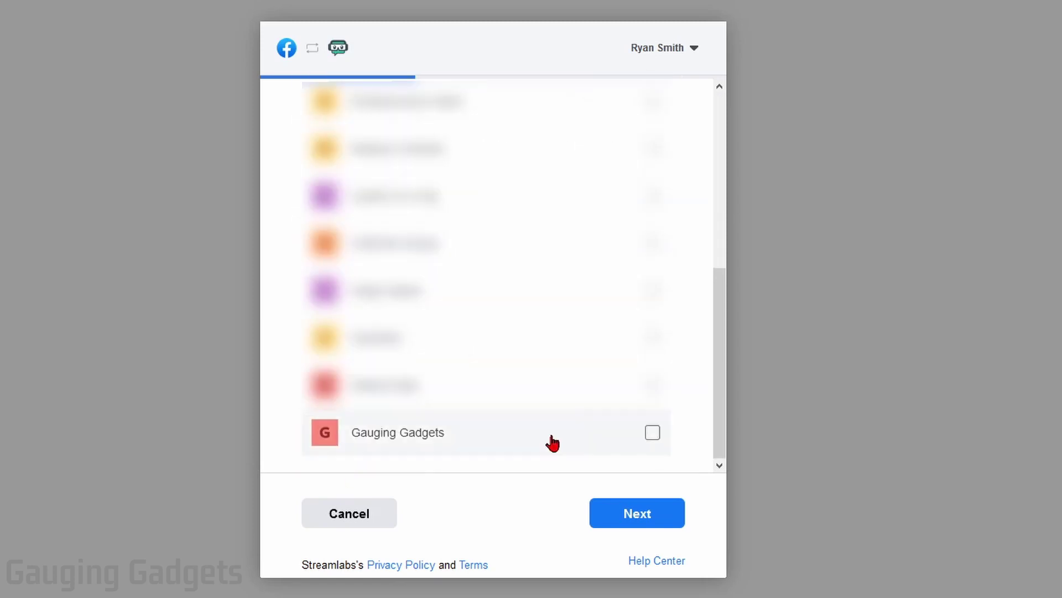
pyautogui.click(652, 434)
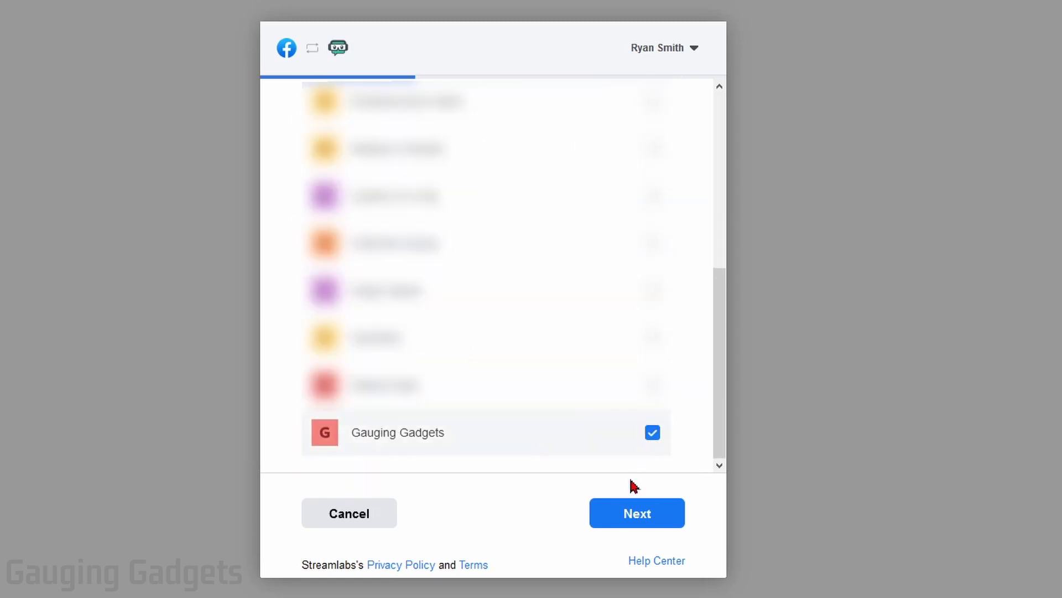
pyautogui.click(630, 513)
pyautogui.scroll(5, 481, 202)
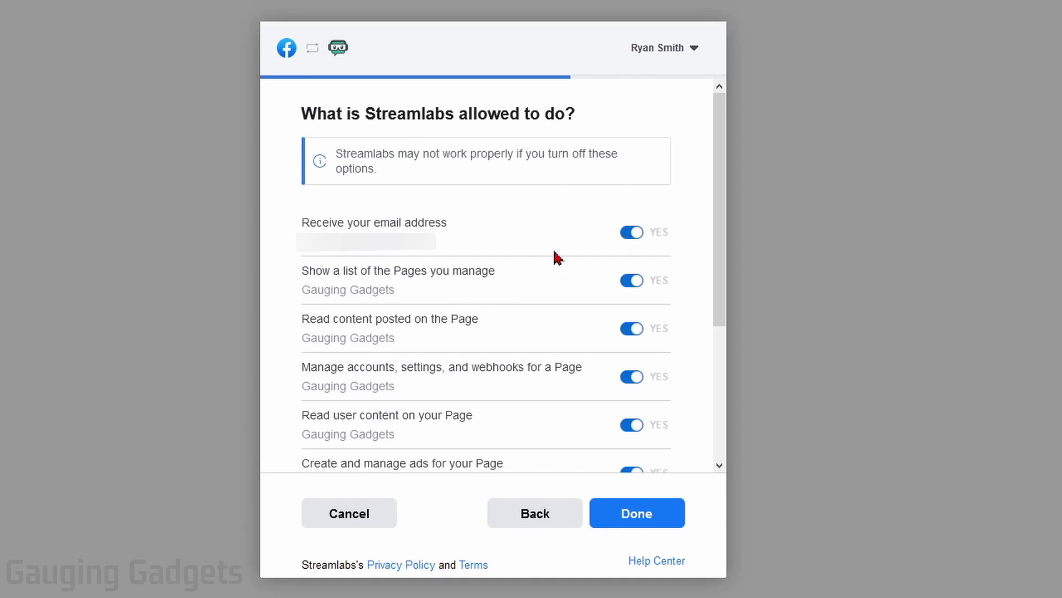
pyautogui.scroll(-4, 555, 258)
pyautogui.scroll(4, 502, 418)
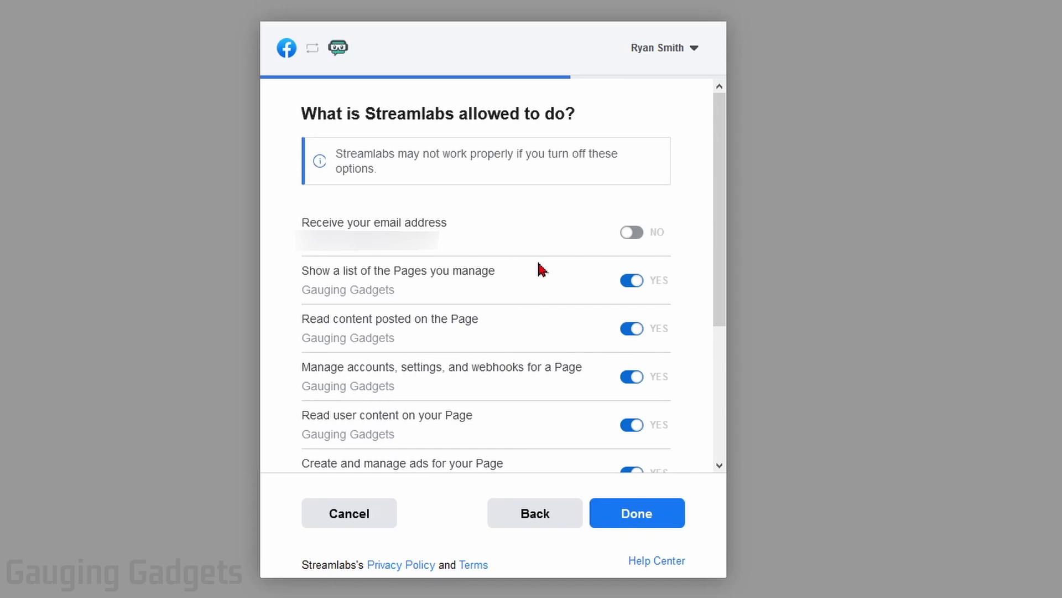
pyautogui.click(645, 522)
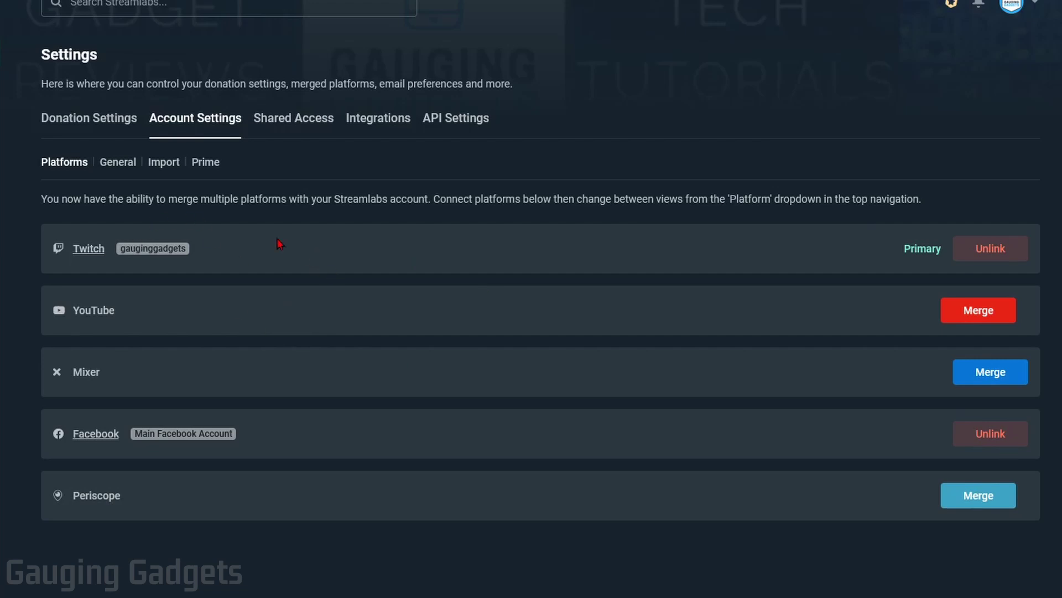
# Step: Merge YouTube through the Google account, choosing the GG Test channel
pyautogui.click(979, 311)
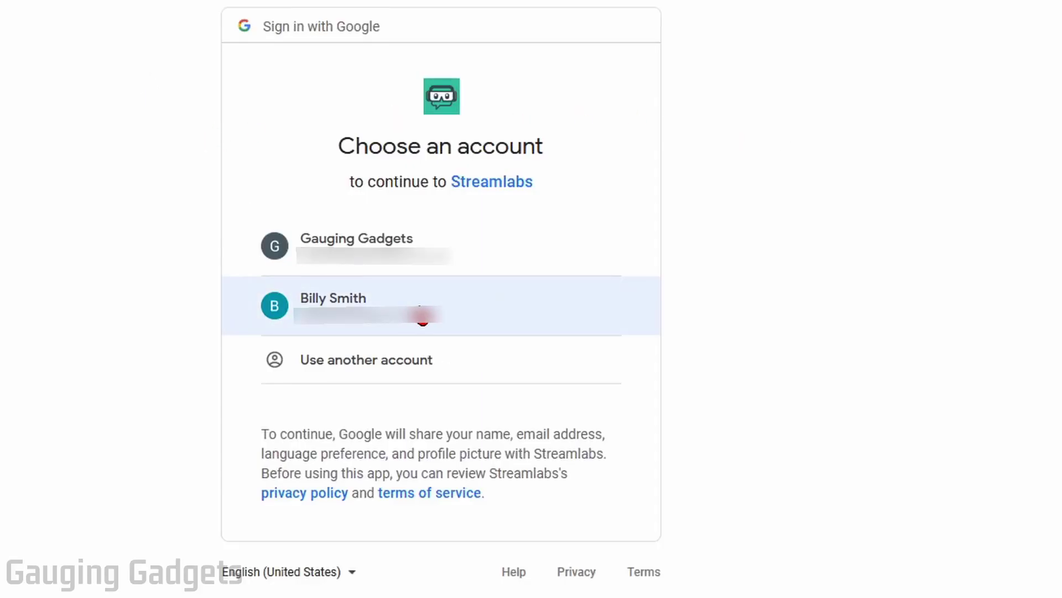
pyautogui.click(422, 316)
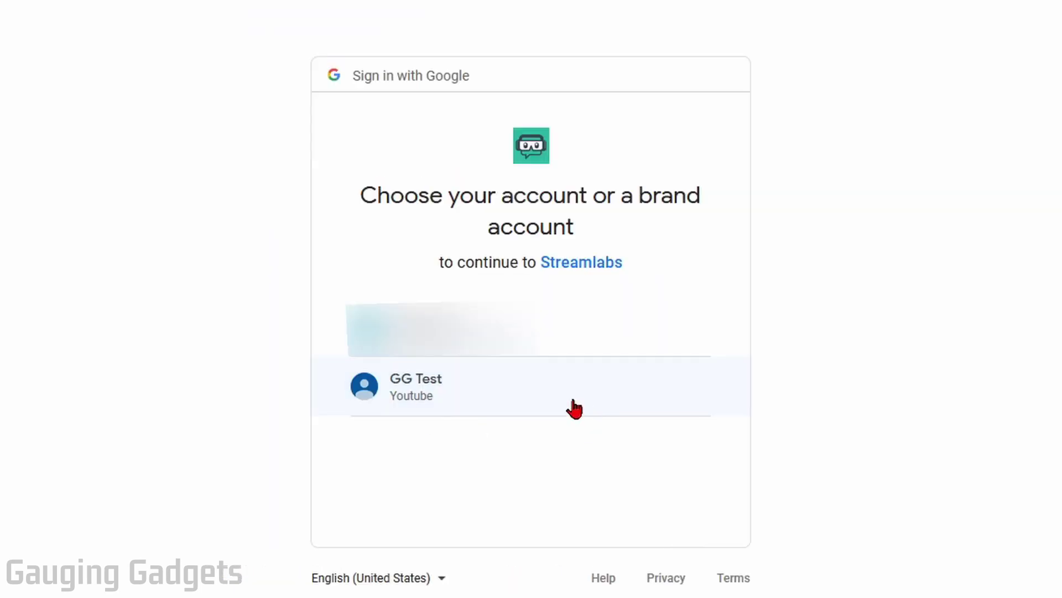
pyautogui.click(473, 398)
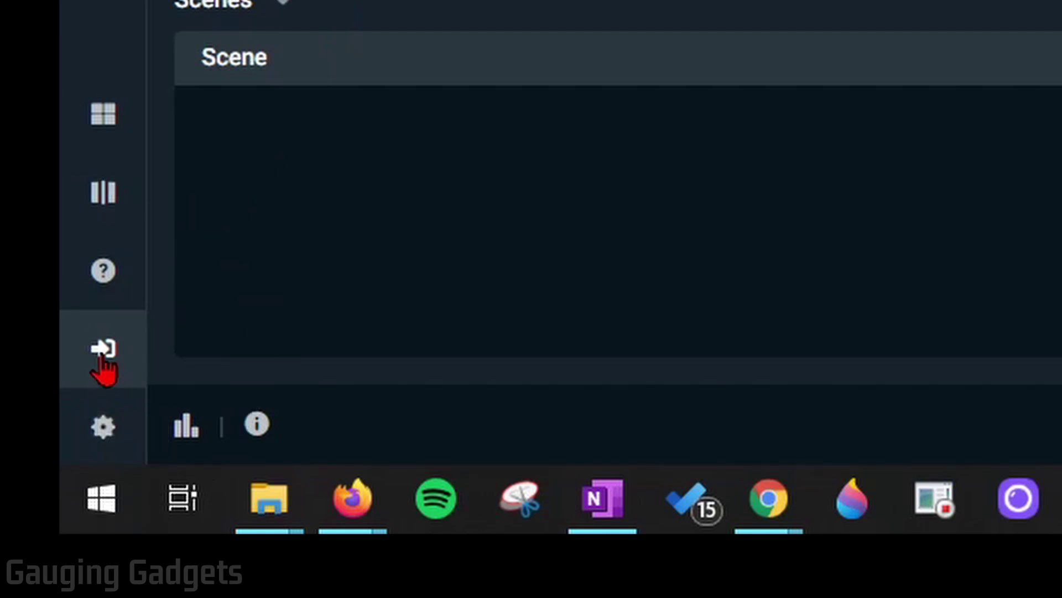
# Step: Log in to Streamlabs OBS with Twitch and scroll down the authorization page
pyautogui.click(102, 357)
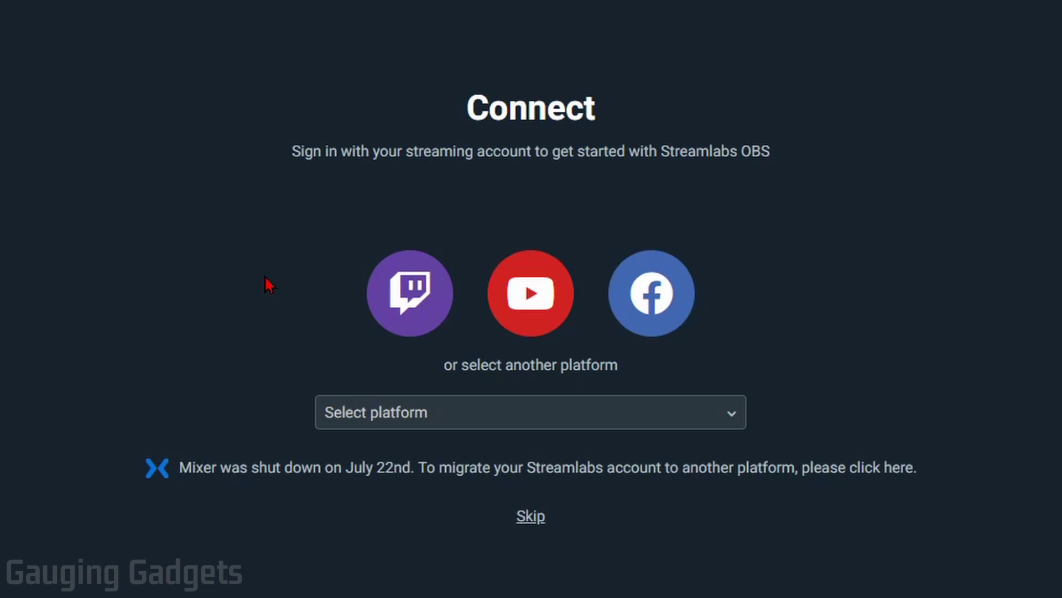
pyautogui.click(397, 310)
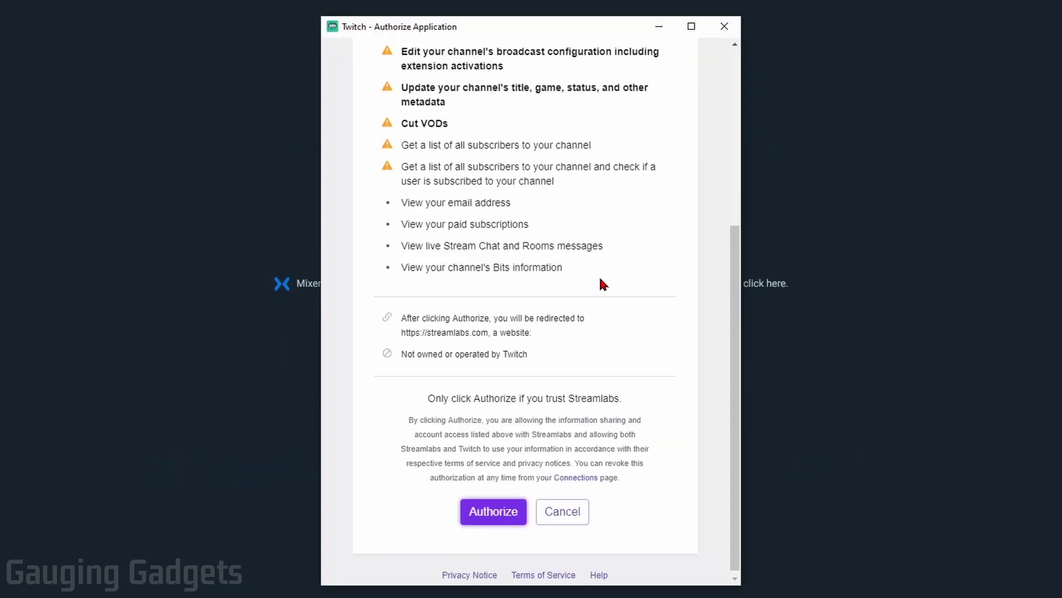
pyautogui.scroll(-2, 576, 265)
pyautogui.scroll(-3, 563, 272)
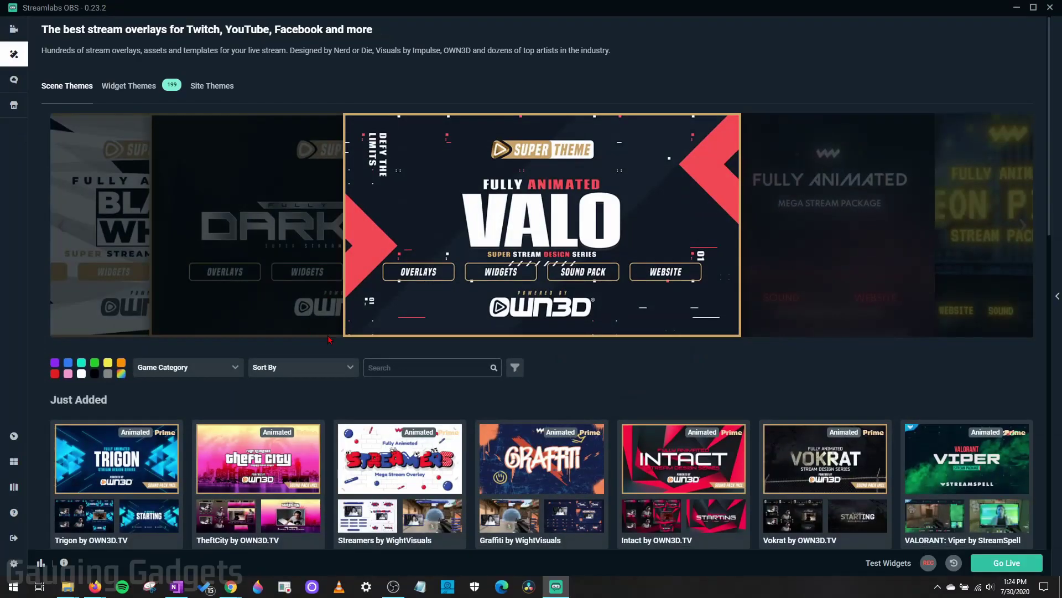
# Step: Scroll through the Featured and Most Popular themes in the theme library
pyautogui.scroll(-5, 629, 436)
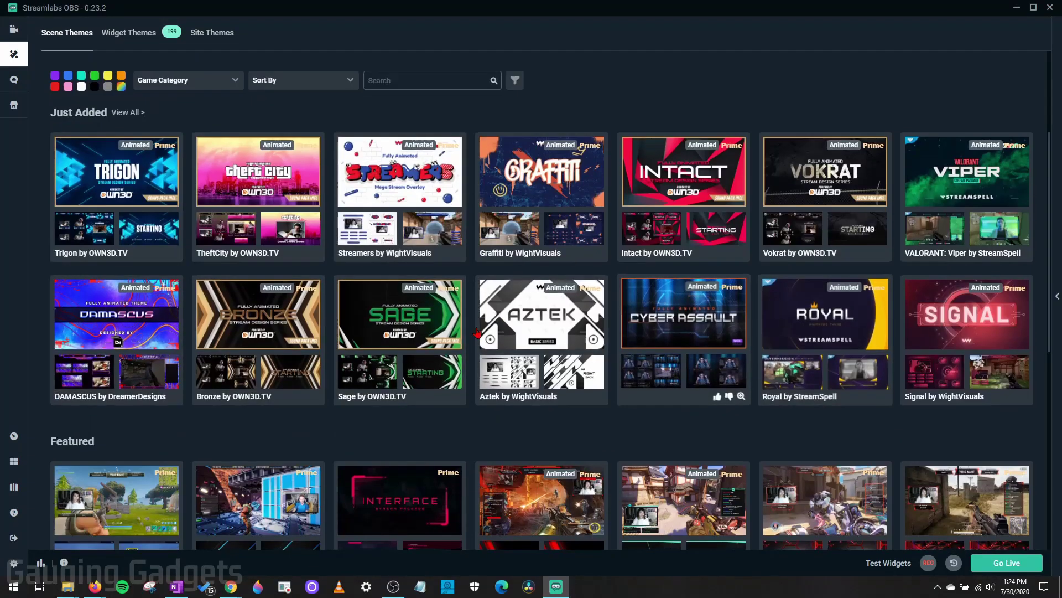
pyautogui.scroll(-3, 477, 331)
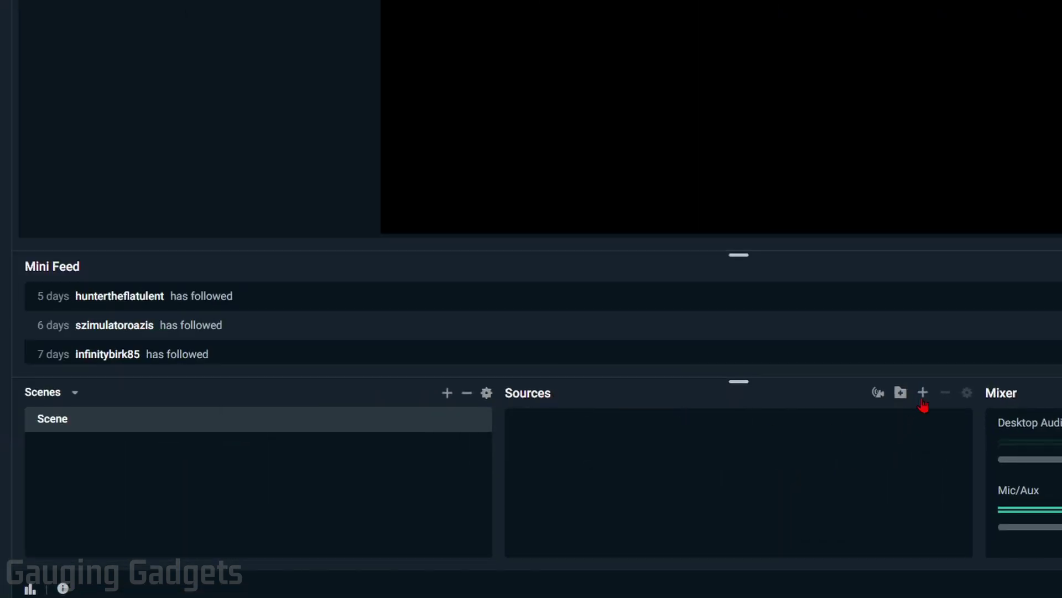
# Step: Add a Display Capture source of Display 1, then centre and enlarge it in the preview
pyautogui.click(924, 399)
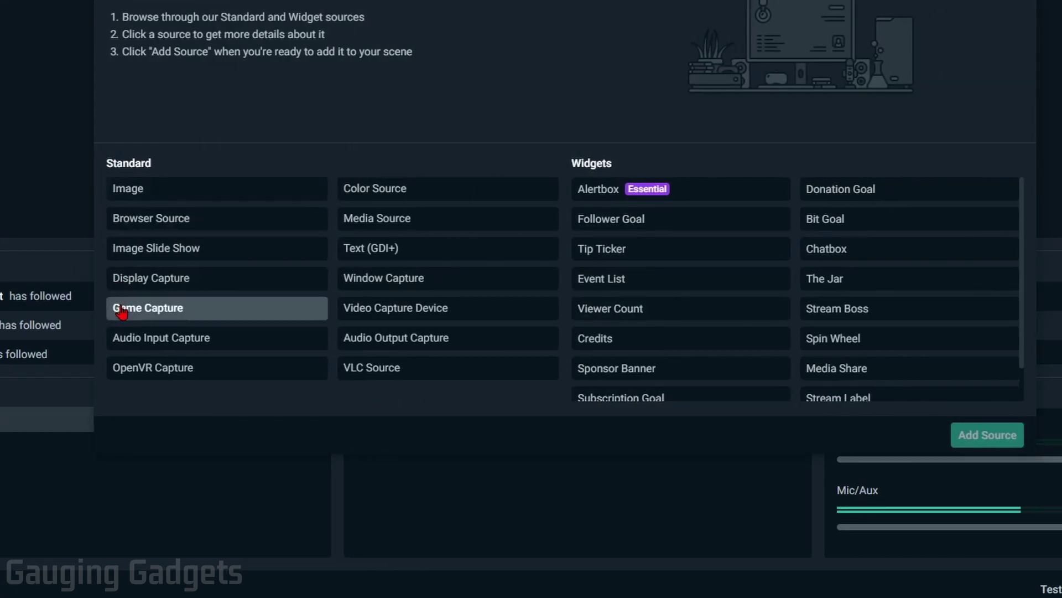
pyautogui.click(194, 283)
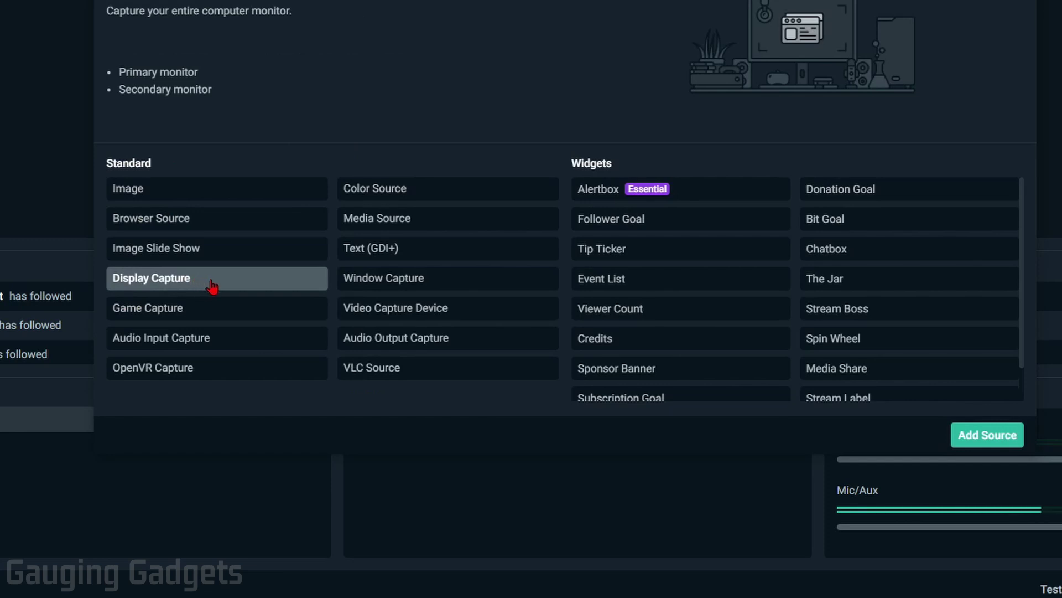
pyautogui.click(1011, 434)
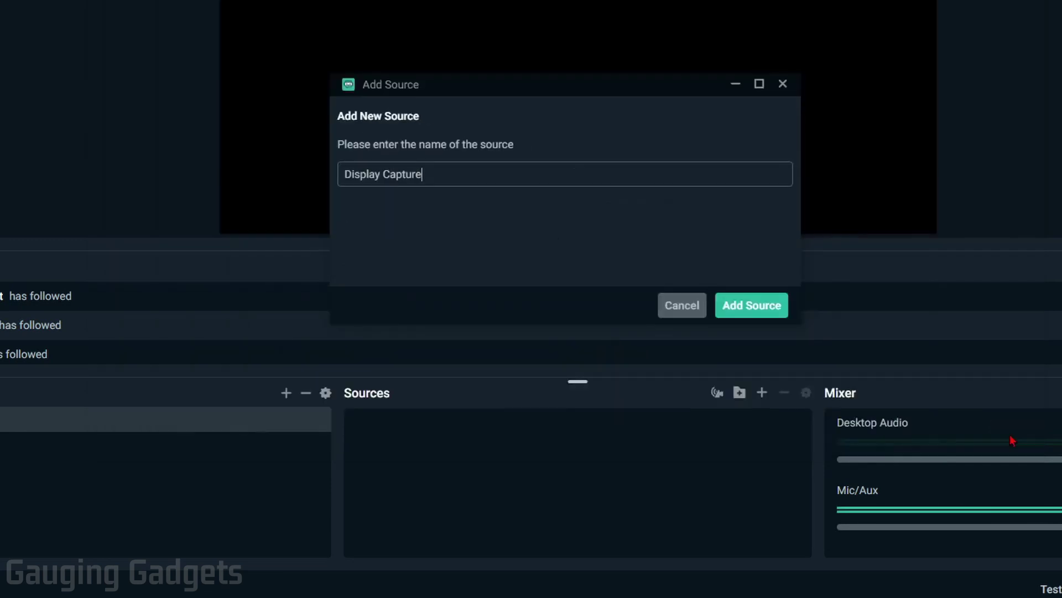
pyautogui.press('Return')
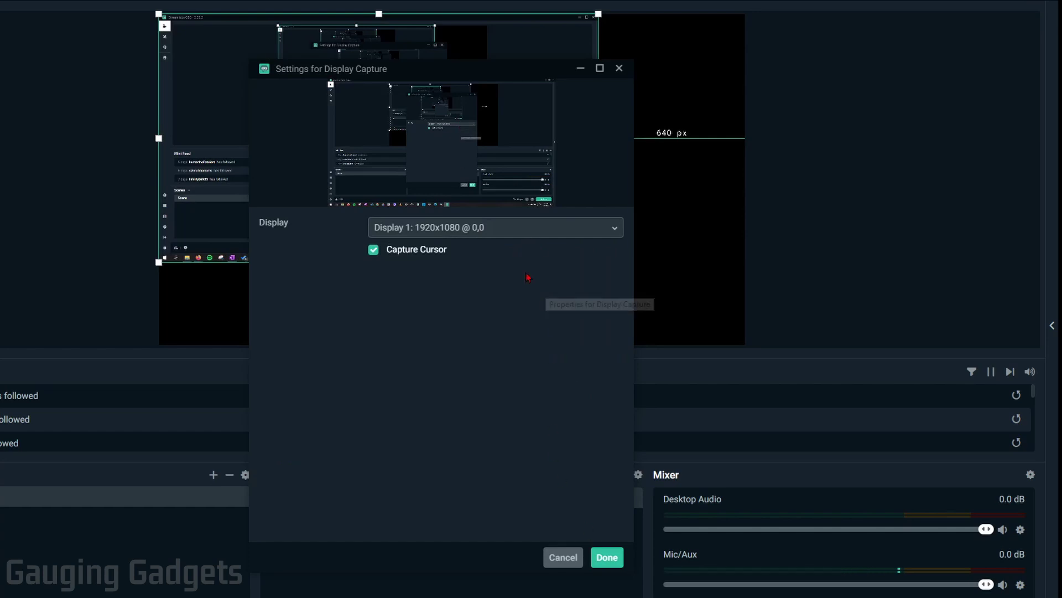
pyautogui.click(467, 235)
pyautogui.click(479, 258)
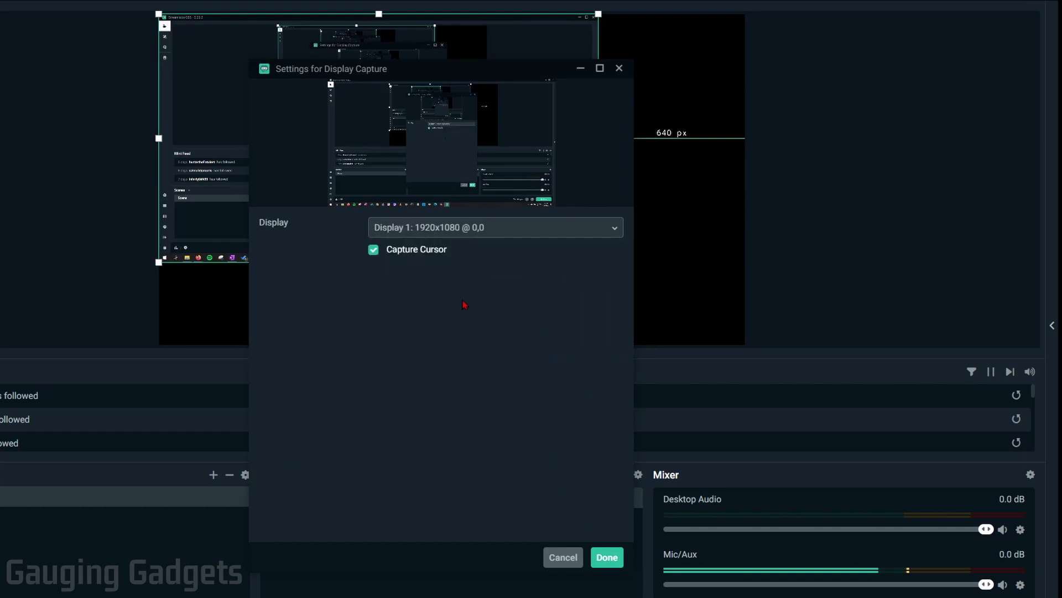
pyautogui.click(607, 557)
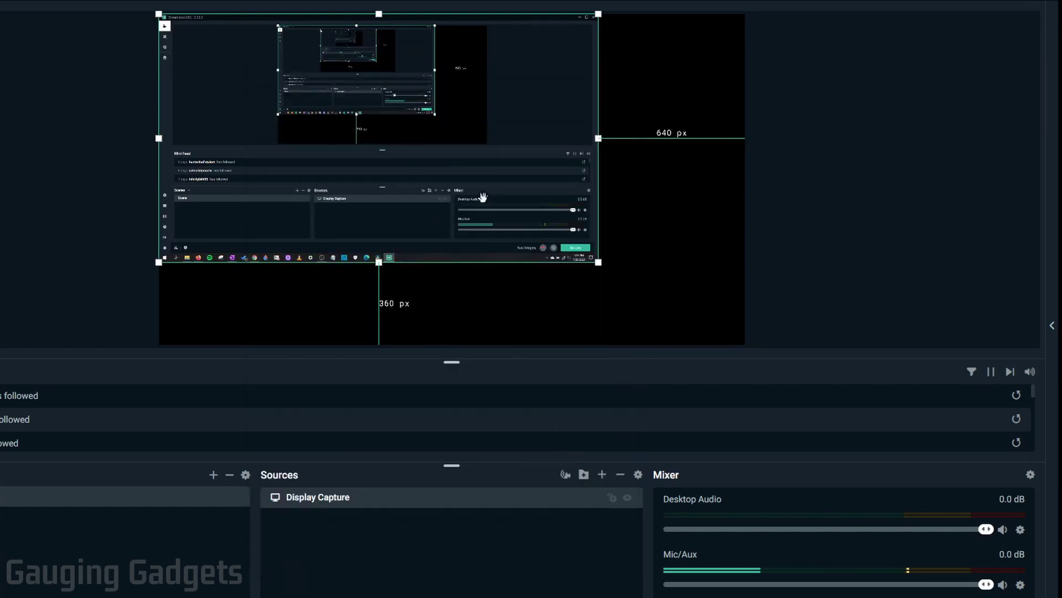
pyautogui.moveTo(499, 201)
pyautogui.mouseDown()
pyautogui.moveTo(573, 233)
pyautogui.moveTo(493, 198)
pyautogui.mouseUp()
pyautogui.moveTo(601, 264); pyautogui.dragTo(735, 314)
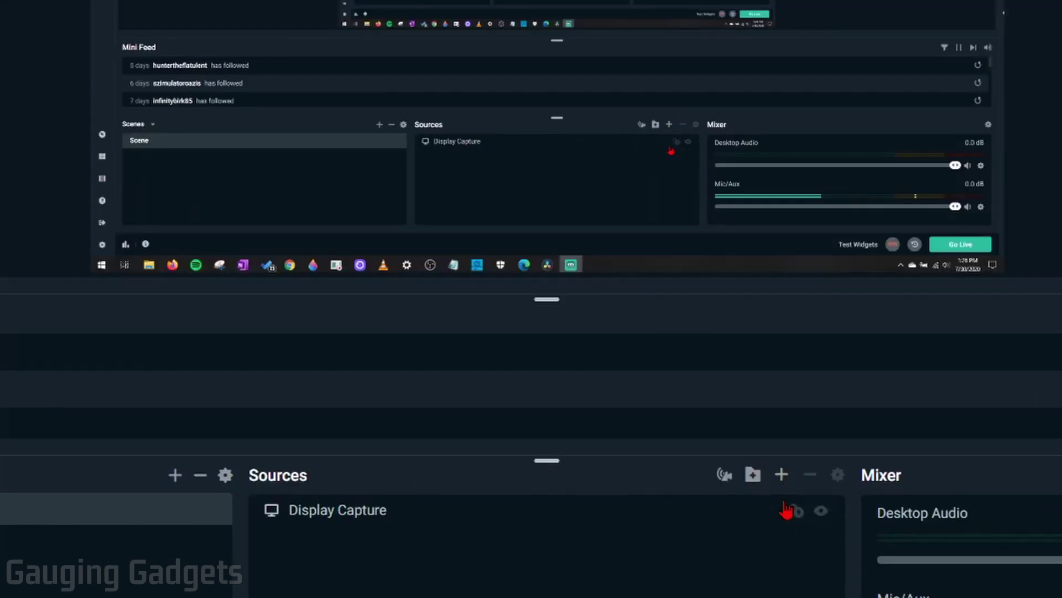
# Step: Add a Video Capture Device using the Logitech HD Webcam C615, placed upper right
pyautogui.click(782, 476)
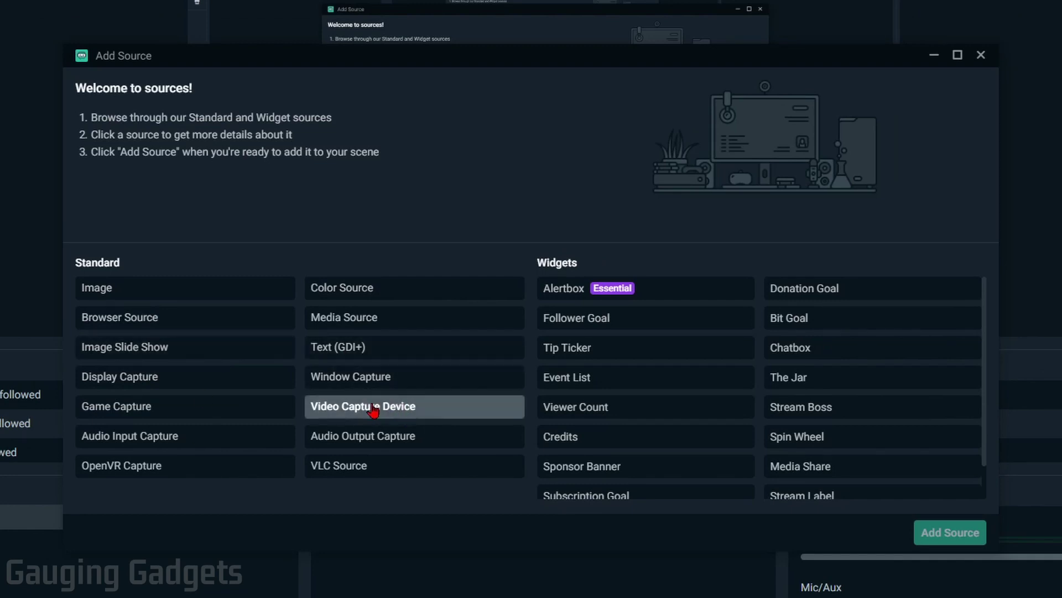
pyautogui.click(373, 408)
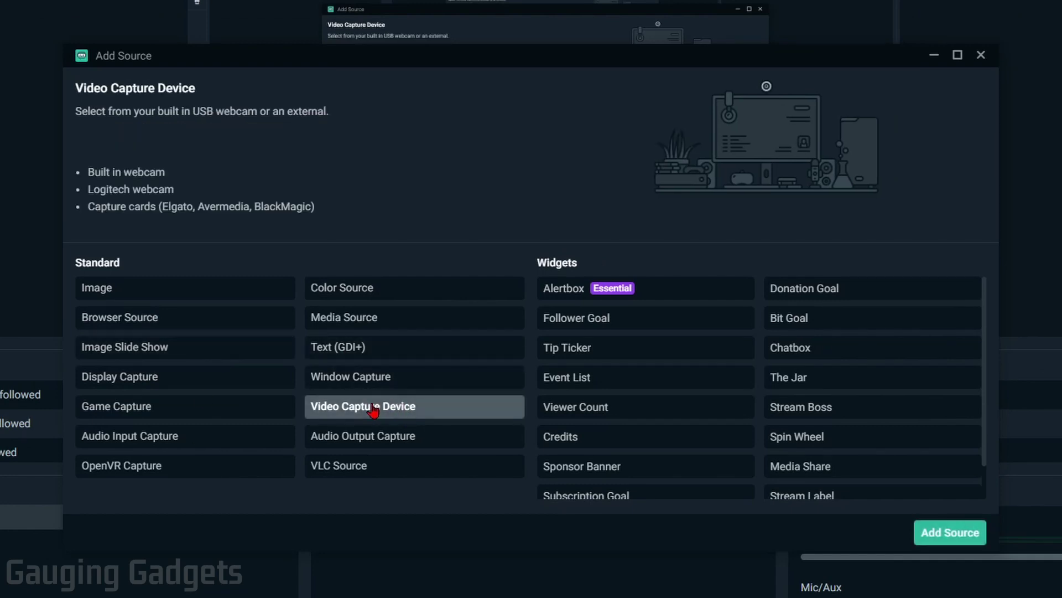
pyautogui.click(963, 532)
pyautogui.click(716, 402)
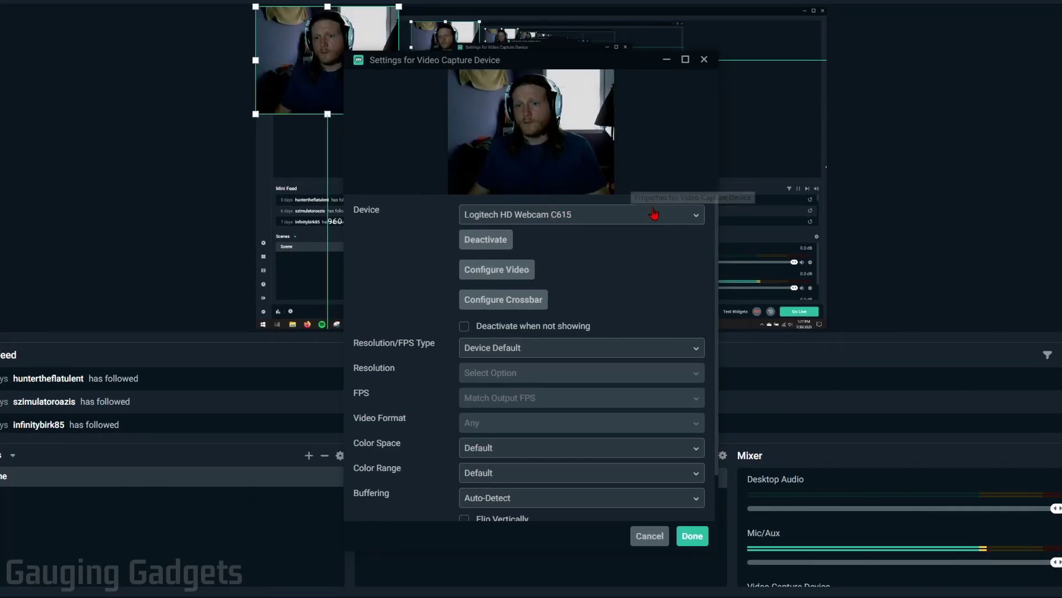
pyautogui.click(622, 222)
pyautogui.click(614, 237)
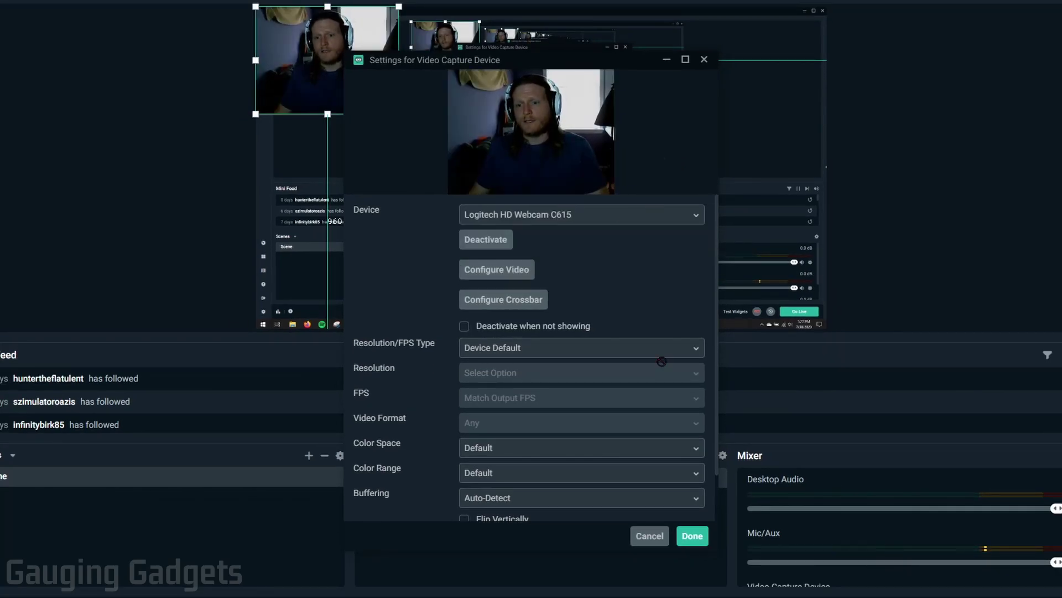
pyautogui.scroll(-2, 427, 403)
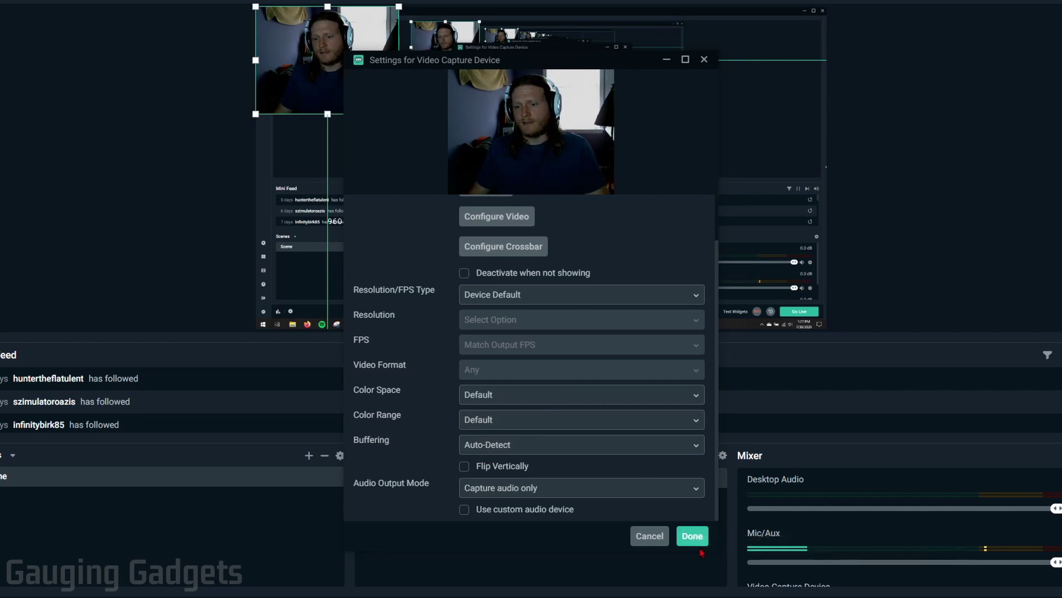
pyautogui.click(692, 536)
pyautogui.moveTo(291, 66); pyautogui.dragTo(759, 78)
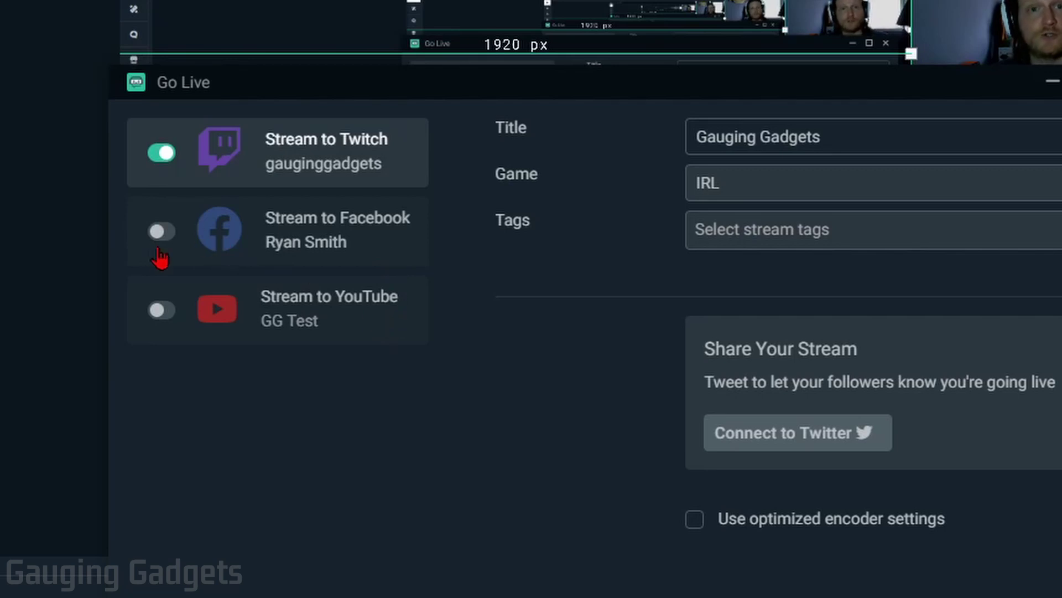
# Step: Switch on Stream to Facebook, targeting the Gauging Gadgets page alongside Twitch
pyautogui.click(162, 232)
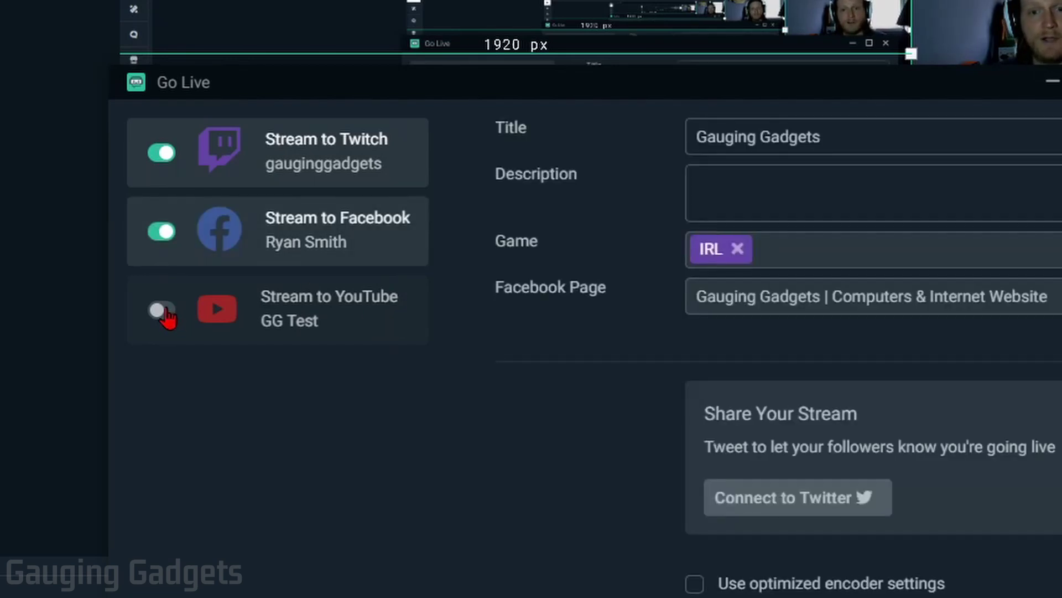
# Step: Turn on streaming to YouTube and extend the title to 'Gauging Gadgets Test Stream'
pyautogui.click(158, 310)
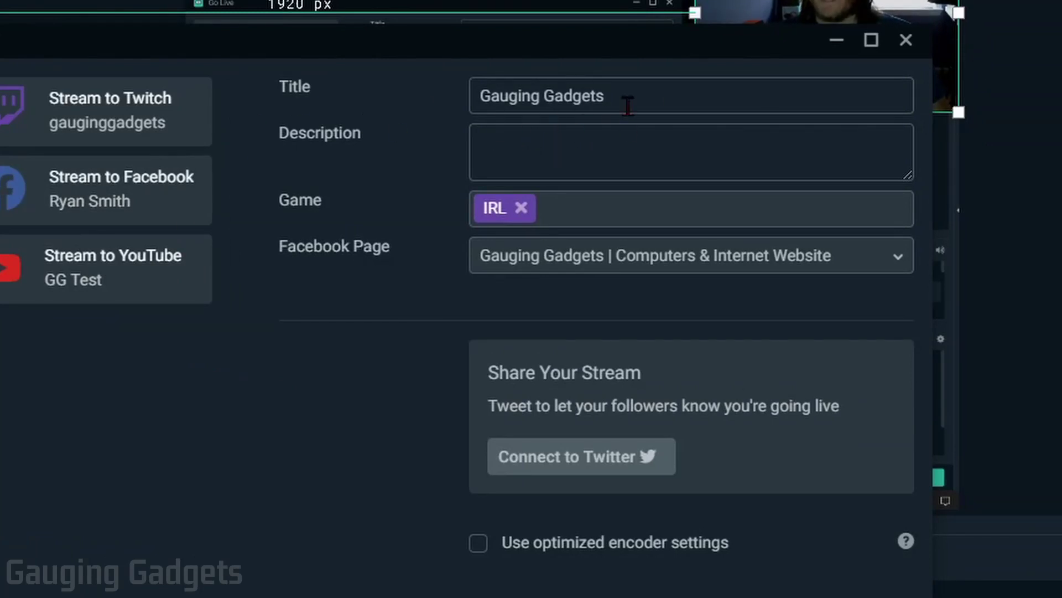
pyautogui.moveTo(628, 105); pyautogui.dragTo(356, 90)
pyautogui.press('End')
pyautogui.write('Test Stream')
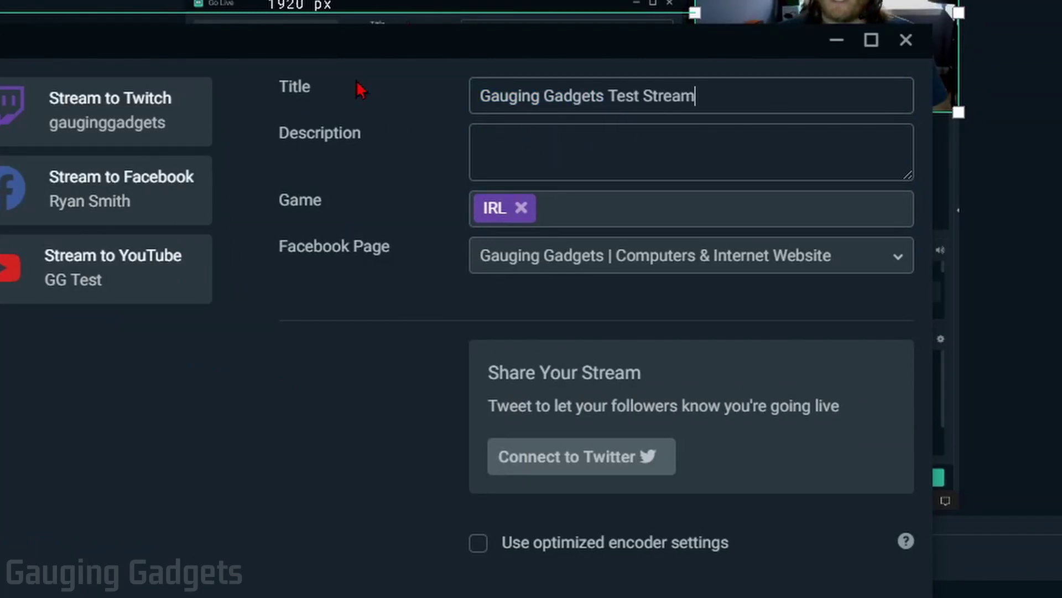
# Step: Add the description 'Testing Streamlabs OBS' and choose the Gauging Gadgets Facebook page
pyautogui.click(518, 149)
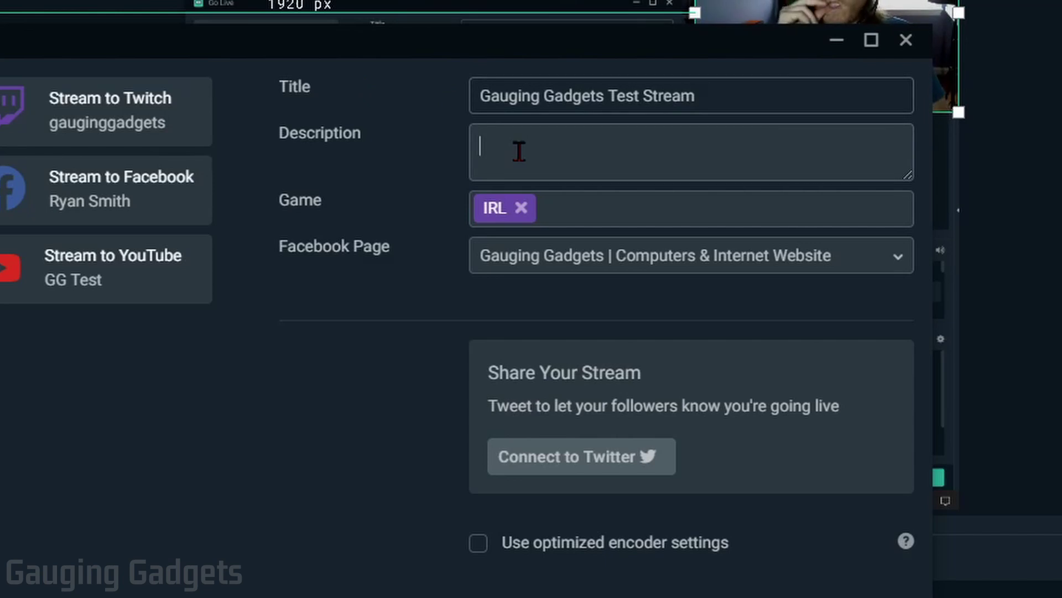
pyautogui.write('Testing Streamlabs OBS')
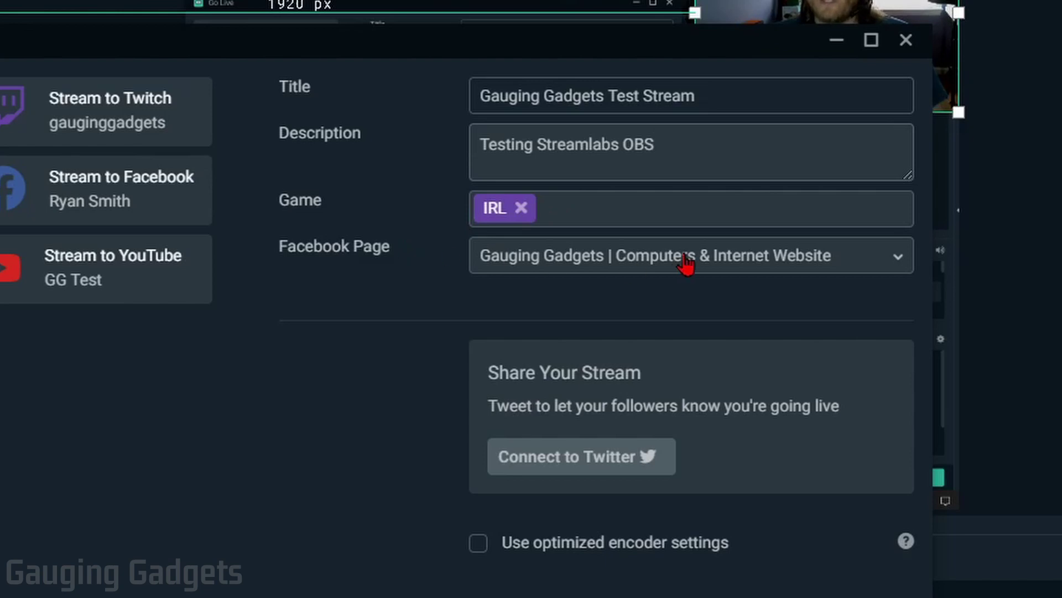
pyautogui.click(847, 256)
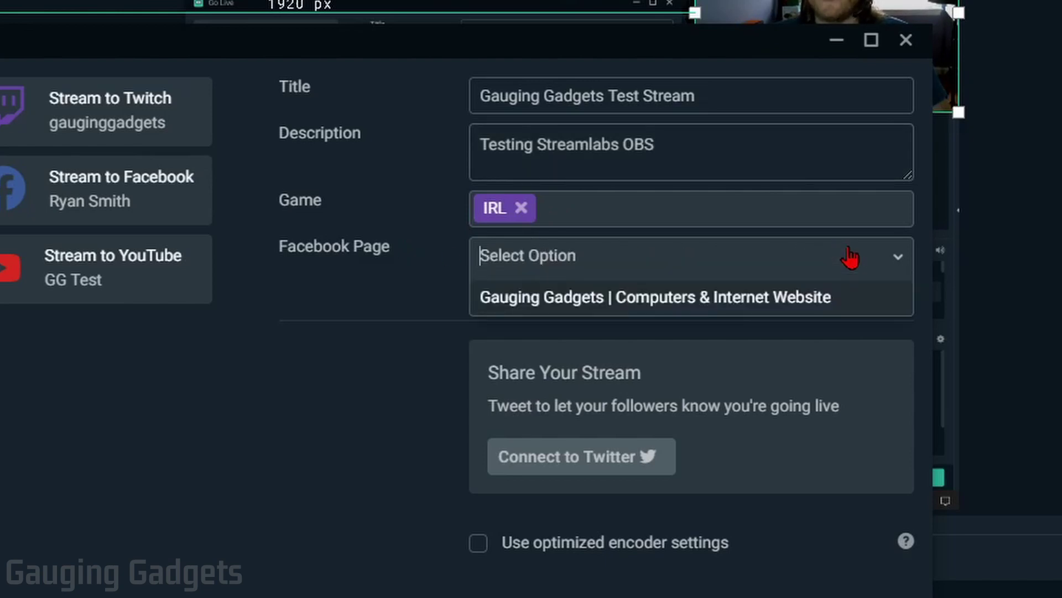
pyautogui.click(650, 299)
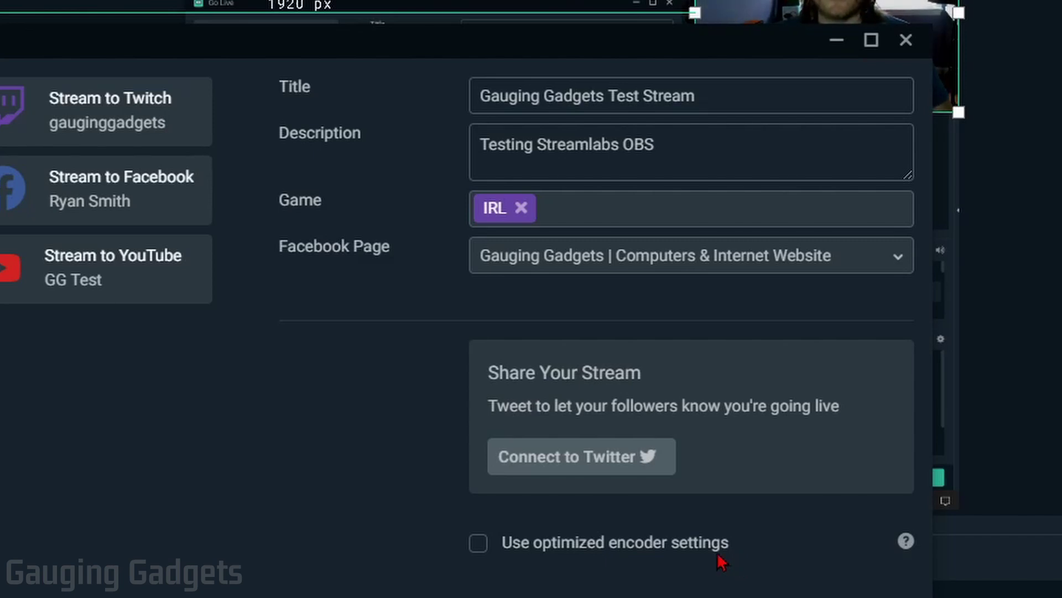
# Step: Use optimized encoder settings, show advanced settings, and add the AMA tag to Twitch
pyautogui.click(478, 543)
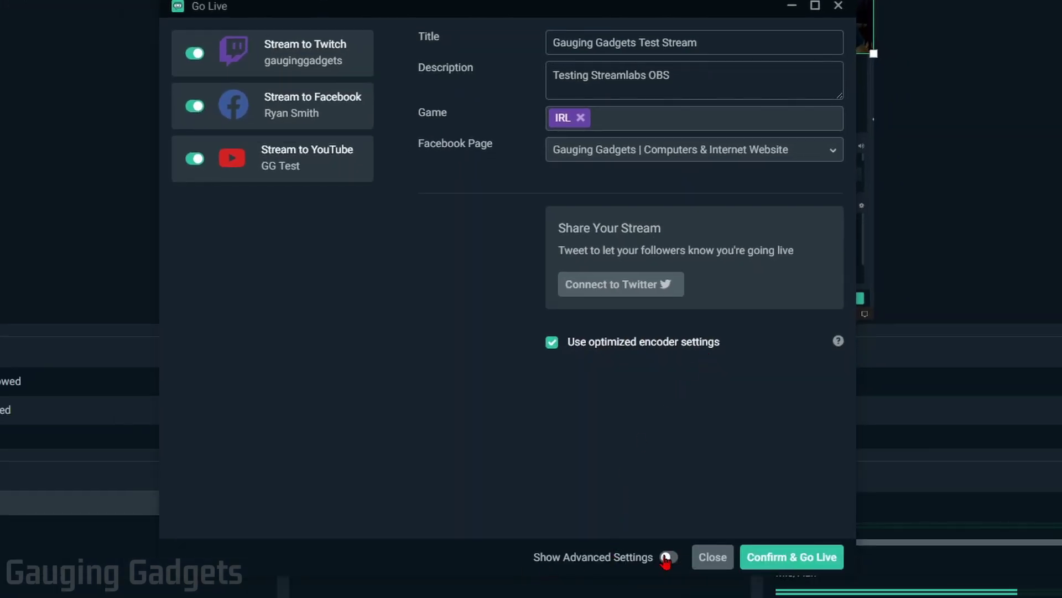
pyautogui.click(668, 557)
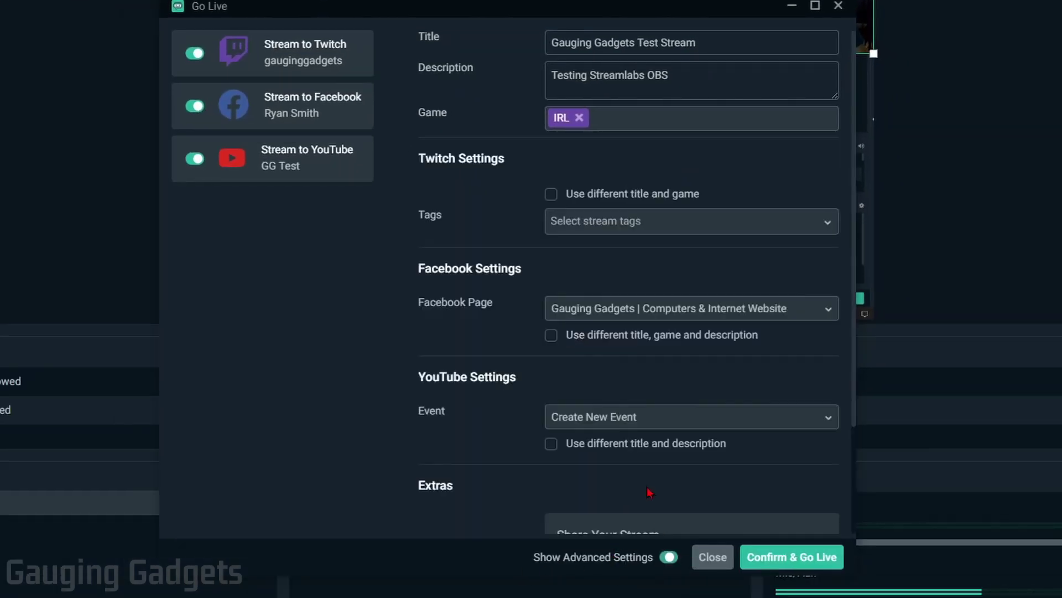
pyautogui.click(635, 232)
pyautogui.click(568, 267)
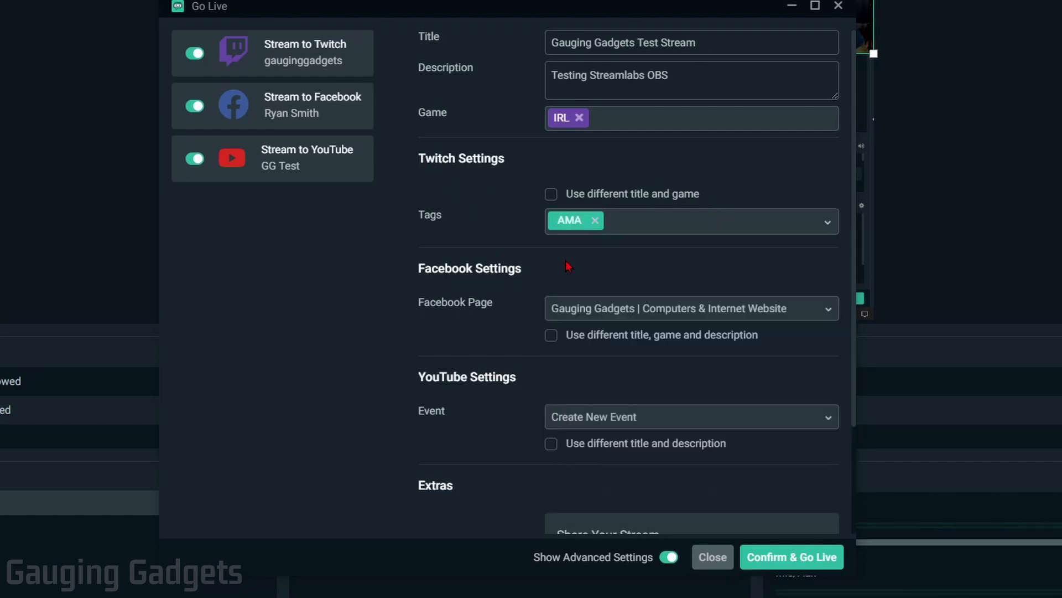
# Step: Give Facebook its own game, Call of Duty: Warzone, and set YouTube to Create New Event
pyautogui.click(552, 336)
pyautogui.scroll(-2, 668, 407)
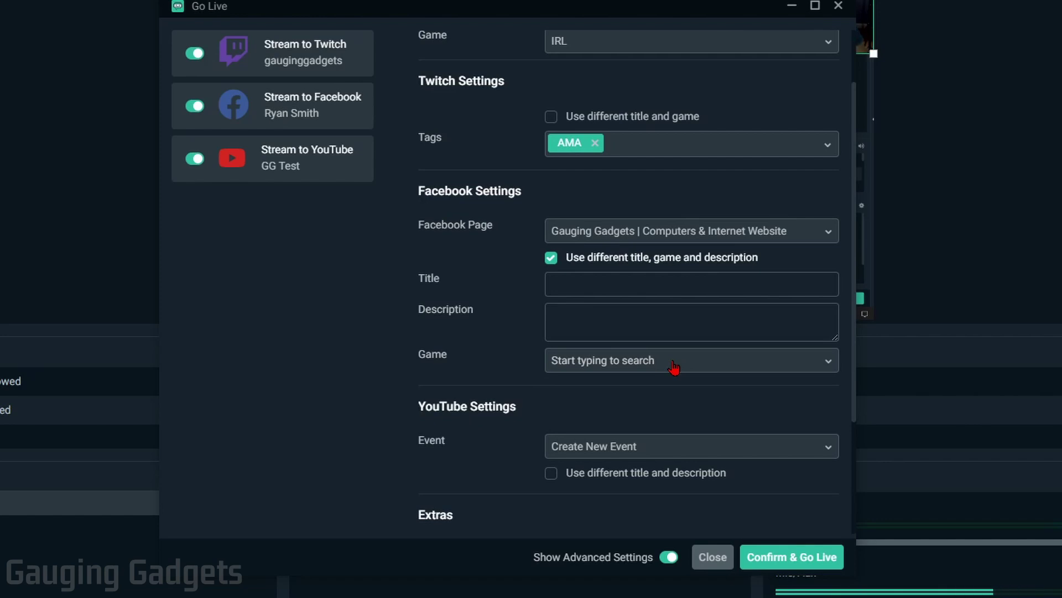
pyautogui.click(551, 257)
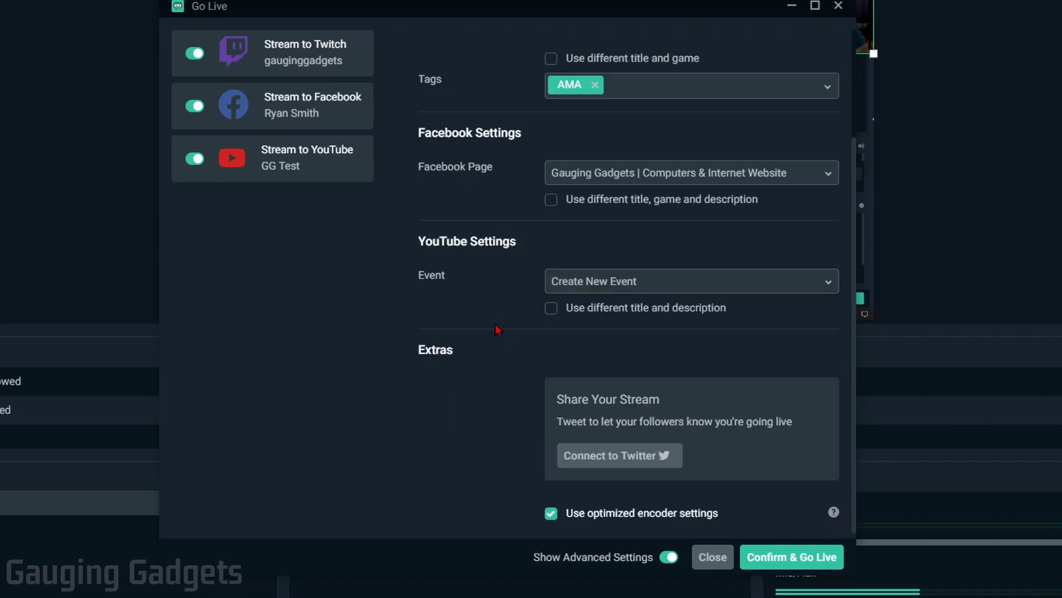
pyautogui.click(639, 285)
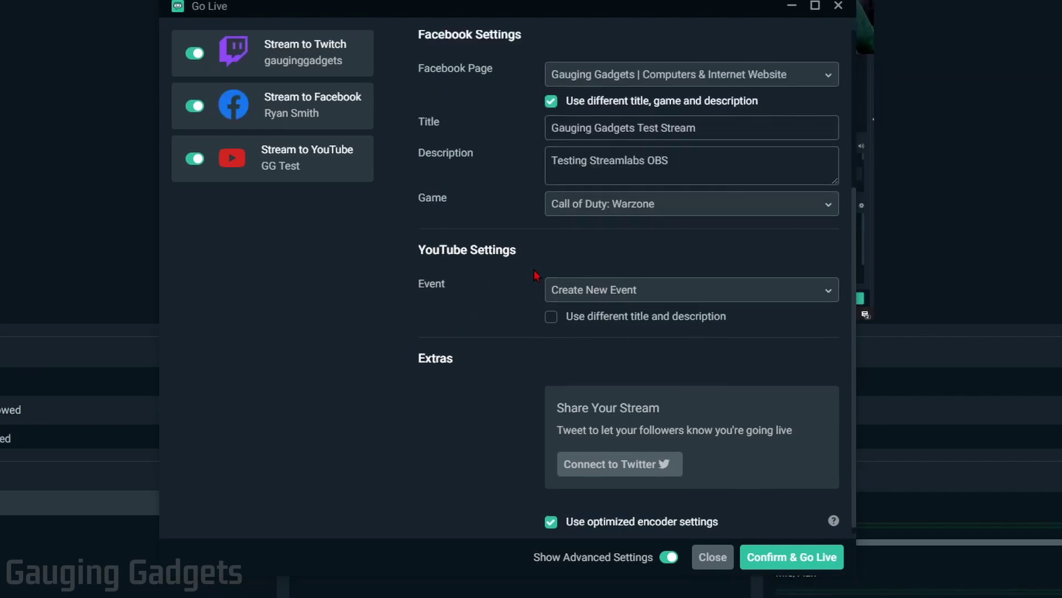
pyautogui.scroll(3, 535, 276)
pyautogui.scroll(-2, 531, 279)
pyautogui.scroll(-2, 528, 282)
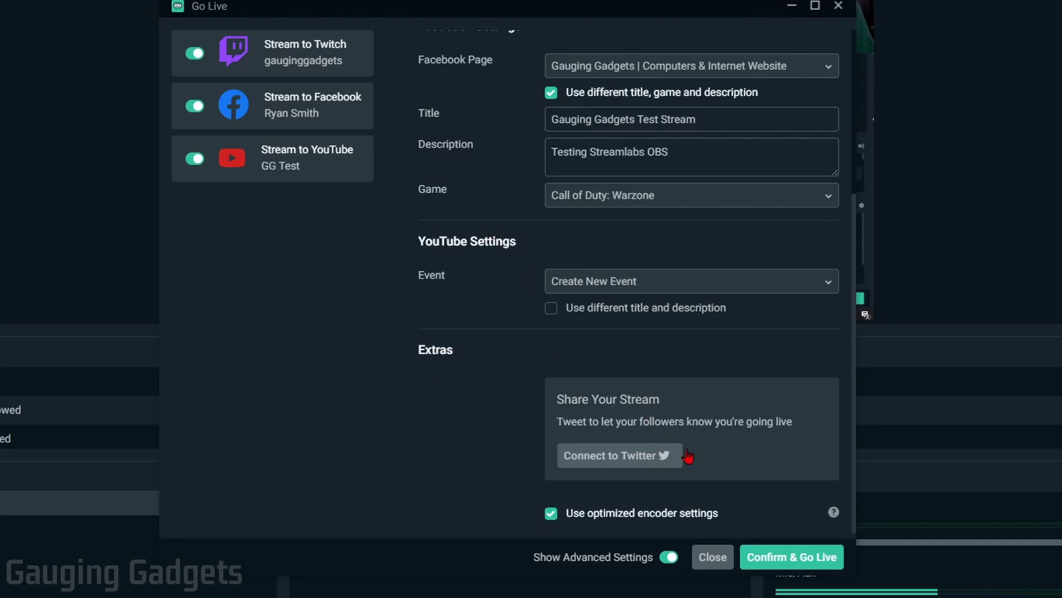
# Step: Confirm and go live on Twitch, Facebook and YouTube, then bring the Twitch window fully into view
pyautogui.click(796, 560)
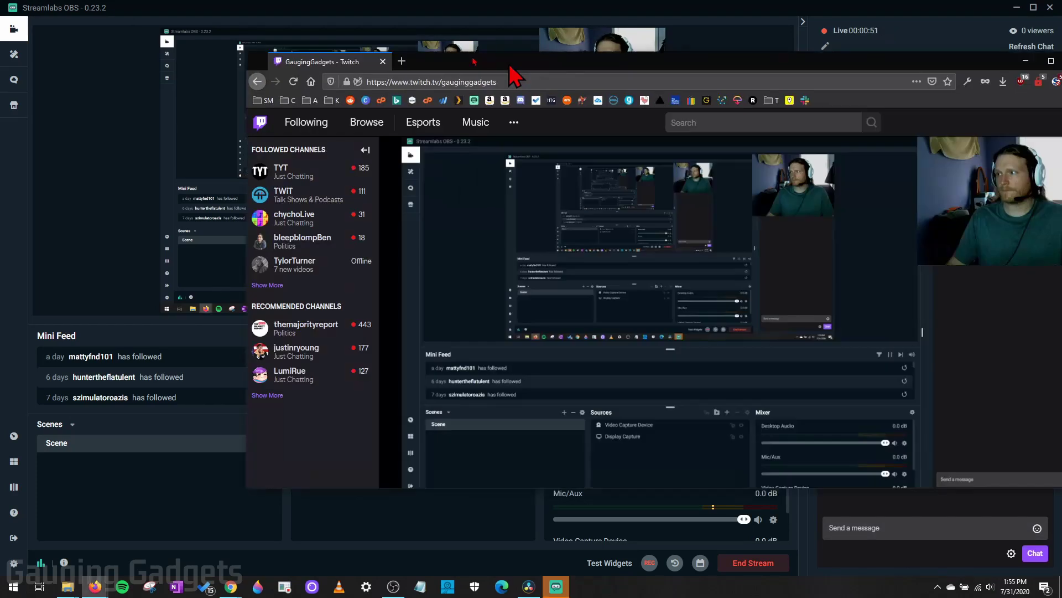
pyautogui.moveTo(510, 65); pyautogui.dragTo(371, 70)
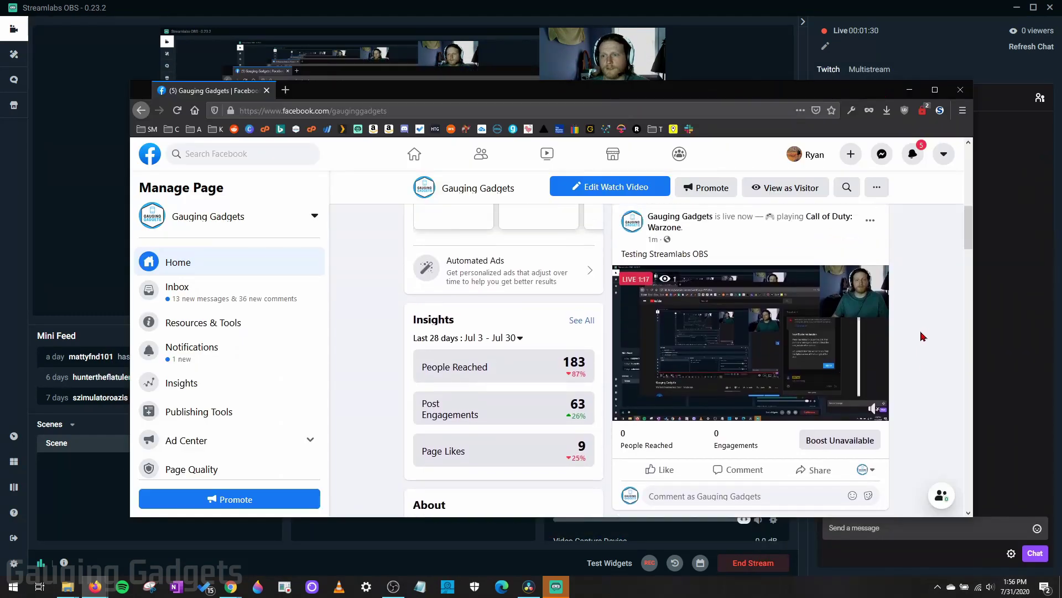
# Step: Check the live broadcast on the Twitch, YouTube and Facebook pages, then return to Streamlabs OBS
pyautogui.scroll(1, 922, 336)
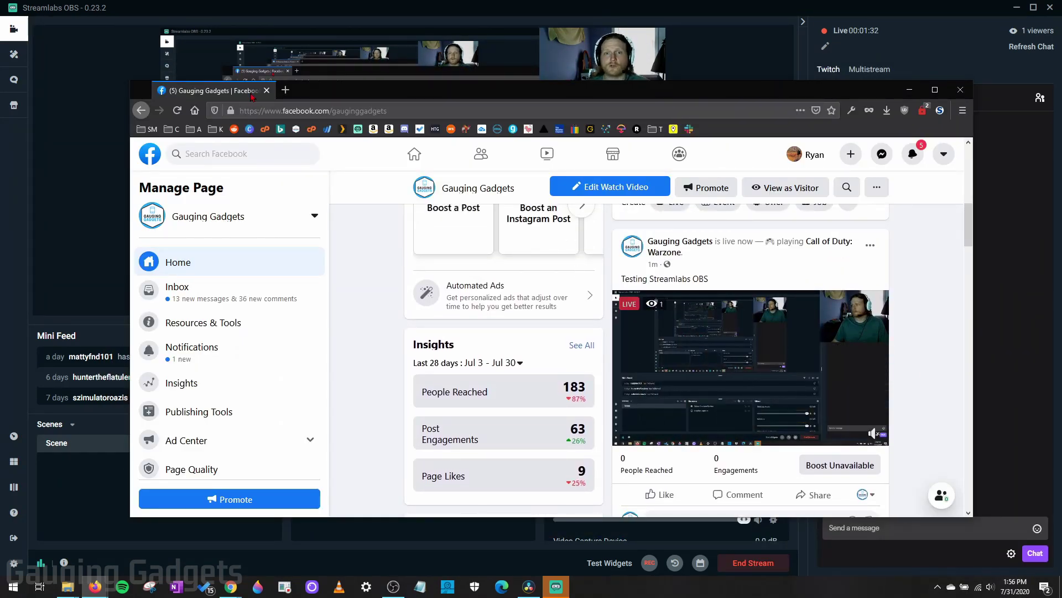
pyautogui.click(342, 66)
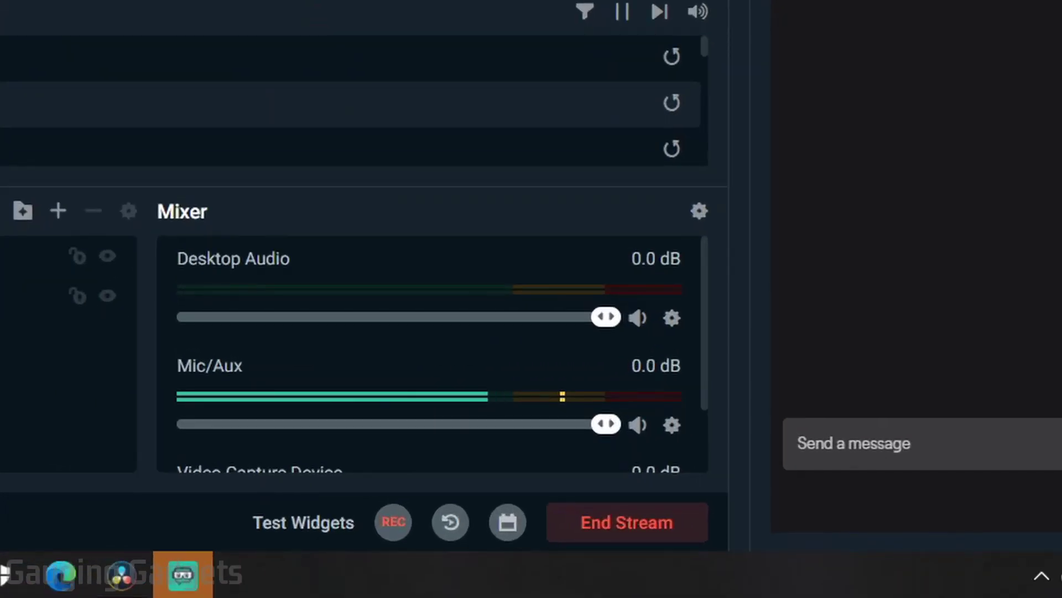
# Step: End the stream from the bottom-right End Stream button
pyautogui.click(636, 538)
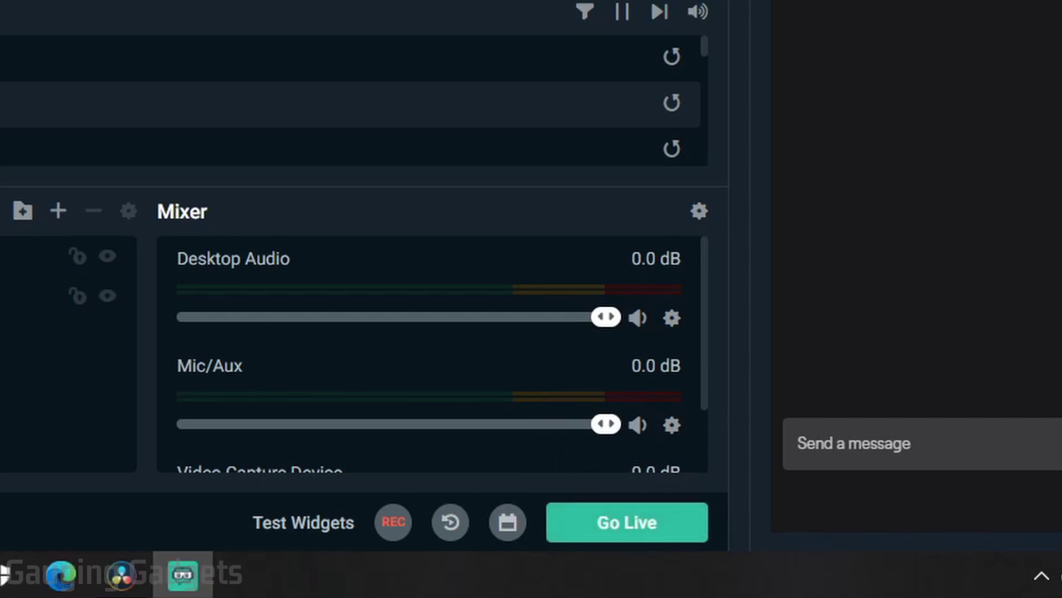